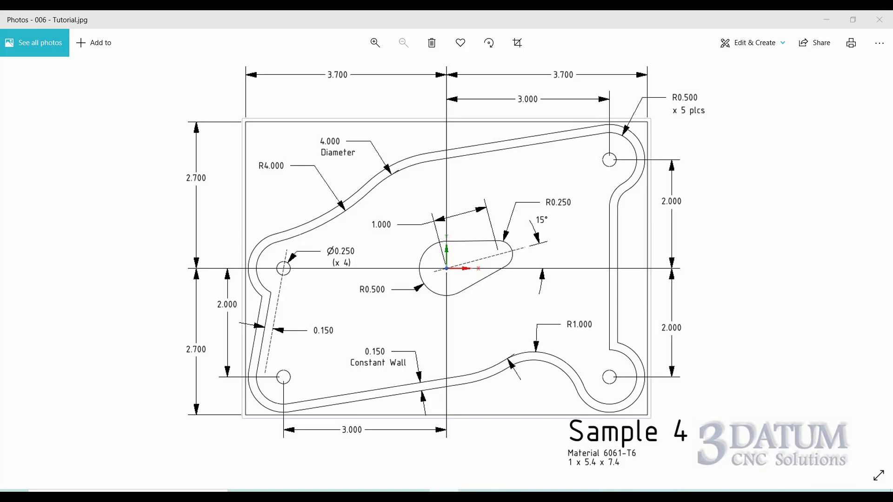
# Step: Switch to GibbsCAM and set the stock size to X 3.7 and -3.7, Y 2.7 and -2.7, keeping the Z limits
pyautogui.moveTo(474, 491)
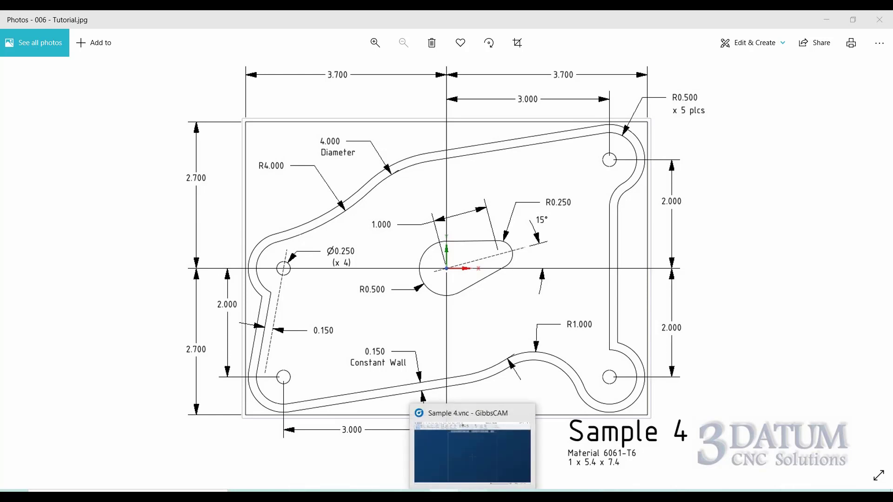
pyautogui.click(474, 446)
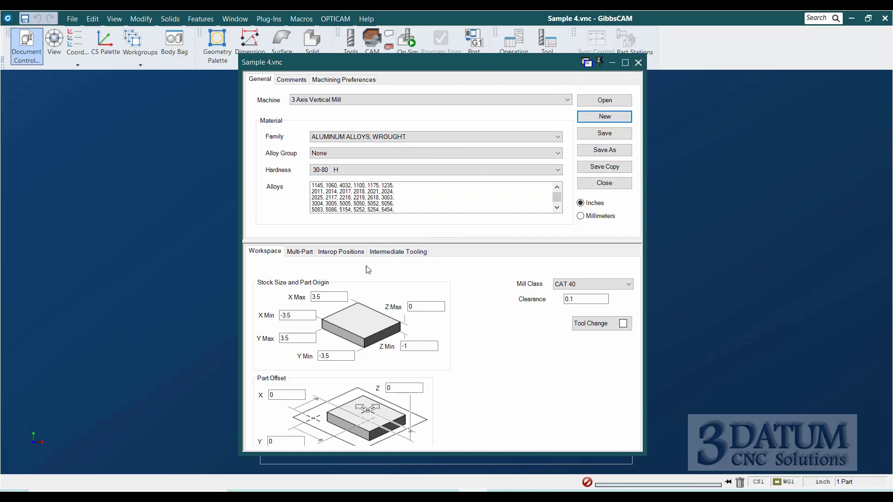
pyautogui.click(252, 303)
pyautogui.write('3.7')
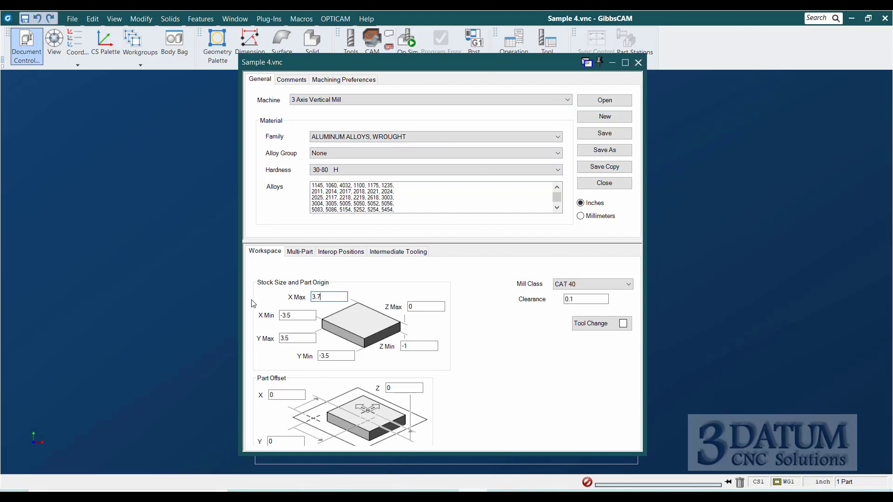
pyautogui.press('Tab')
pyautogui.write('-3.7')
pyautogui.press('Tab')
pyautogui.write('2.7')
pyautogui.press('Tab')
pyautogui.write('-2.7')
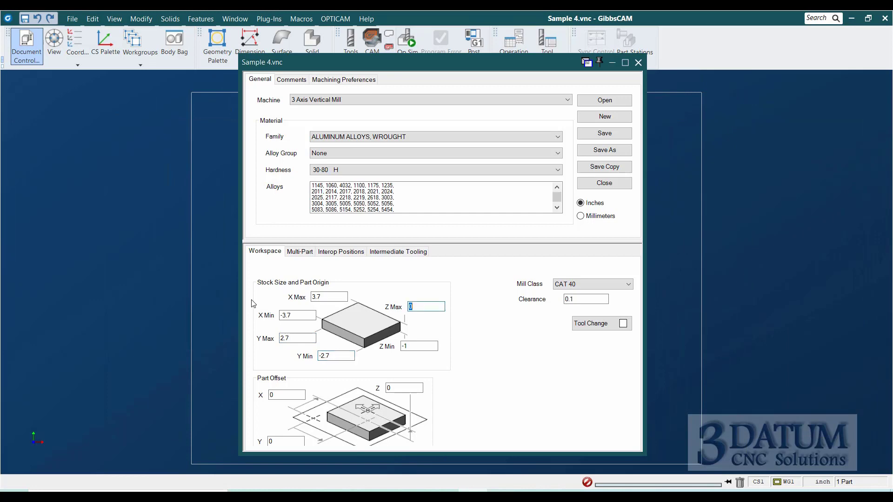
pyautogui.press('Tab')
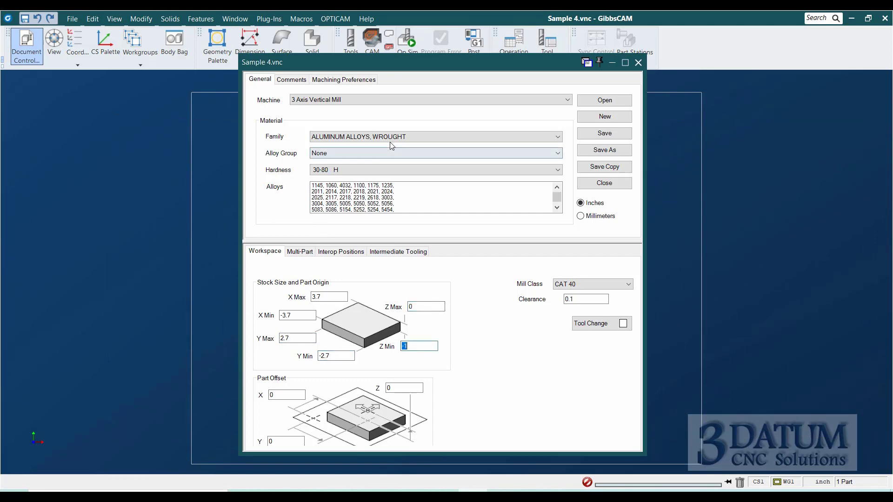
# Step: Save the part file and close the document settings
pyautogui.click(605, 133)
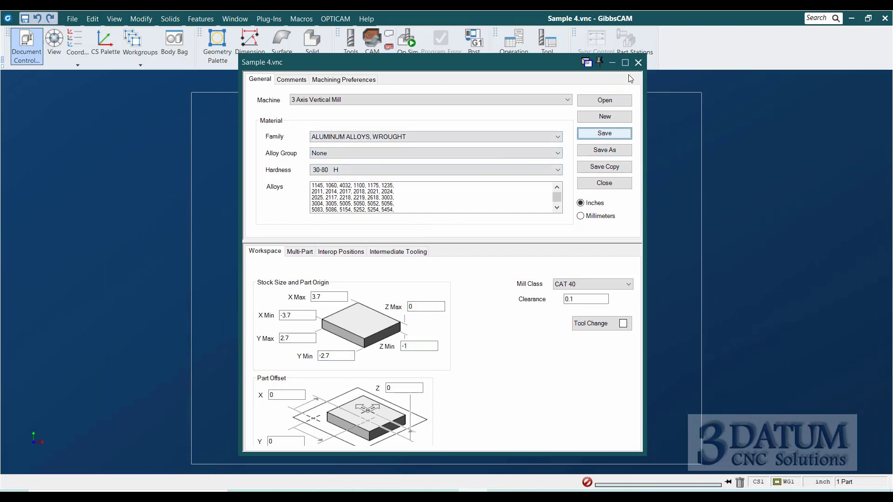
pyautogui.click(638, 63)
pyautogui.scroll(-1, 376, 231)
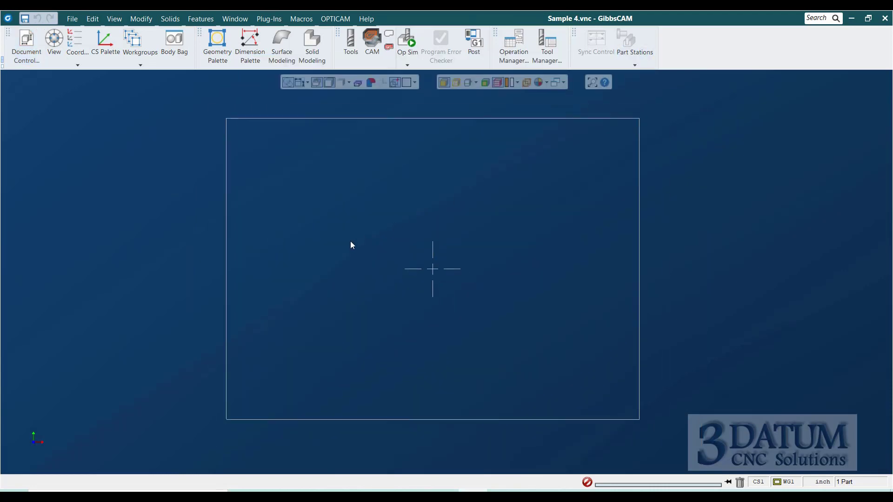
# Step: Check the Sample 4 part drawing and bring up the geometry creation tools in GibbsCAM
pyautogui.hotkey('alt', 'Tab')
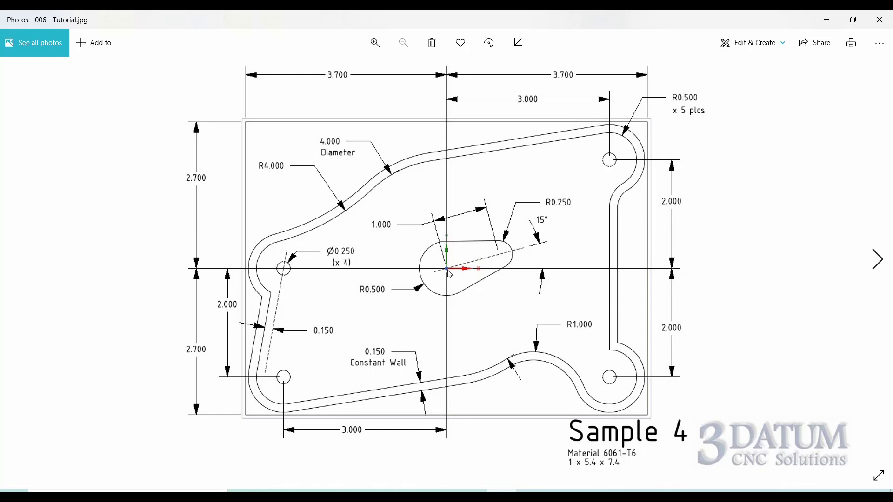
pyautogui.hotkey('alt', 'Tab')
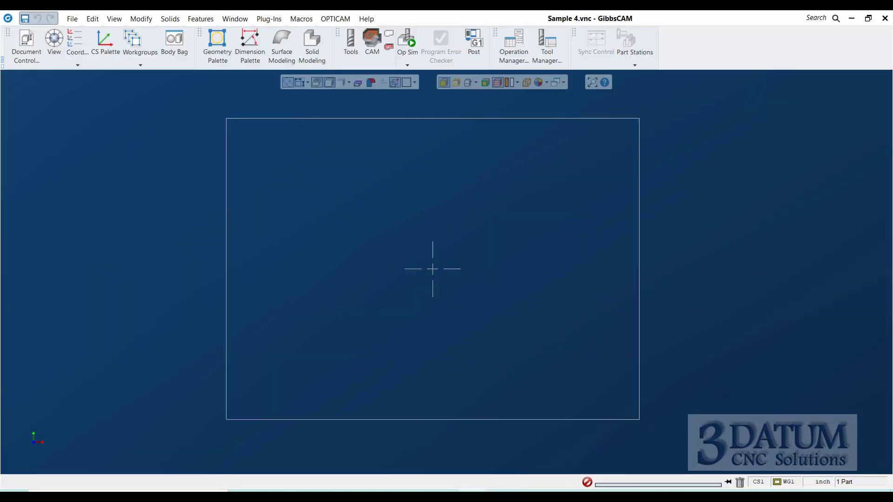
pyautogui.click(219, 45)
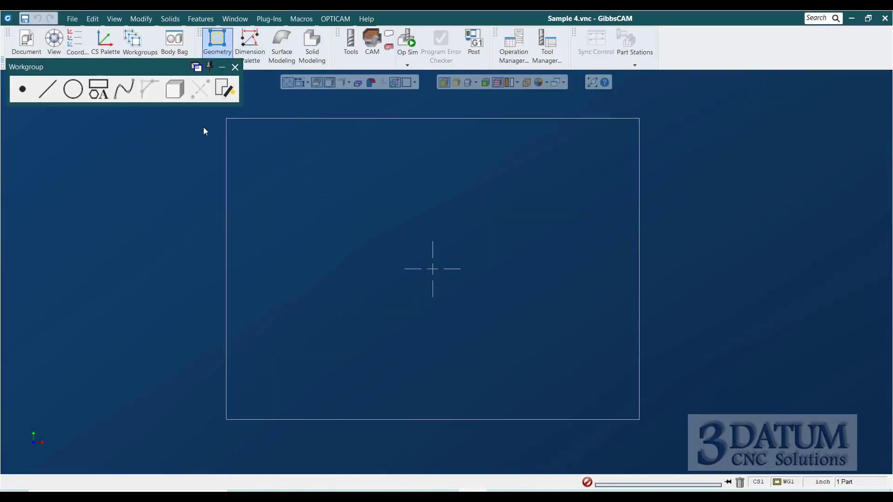
# Step: Create two circles: radius 0.5 centred at the origin and radius 0.25 centred at X 1, Y 0
pyautogui.click(80, 94)
pyautogui.click(22, 88)
pyautogui.click(21, 83)
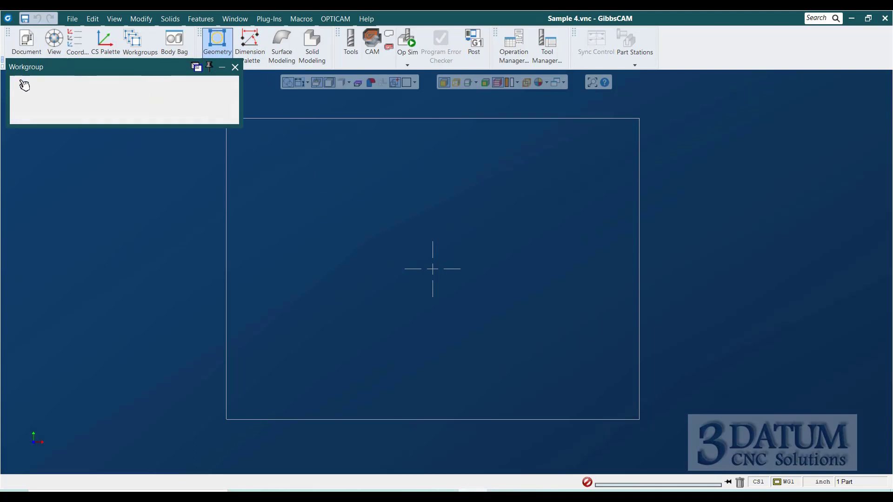
pyautogui.press('Tab')
pyautogui.press('Tab')
pyautogui.write('.5')
pyautogui.press('Return')
pyautogui.write('.25')
pyautogui.press('Tab')
pyautogui.write('1')
pyautogui.press('Return')
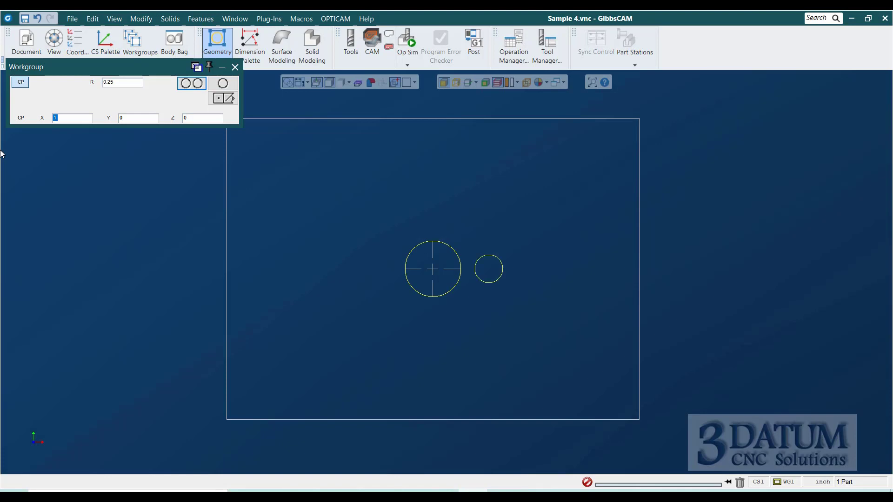
# Step: Connect the two circles with their outer tangent lines and reverse the large arc to form a teardrop profile
pyautogui.click(222, 99)
pyautogui.click(47, 88)
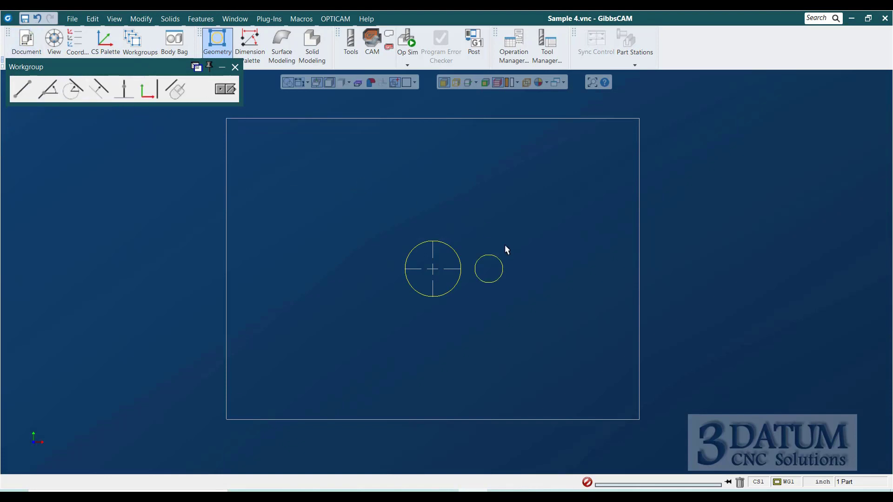
pyautogui.click(441, 247)
pyautogui.click(487, 259)
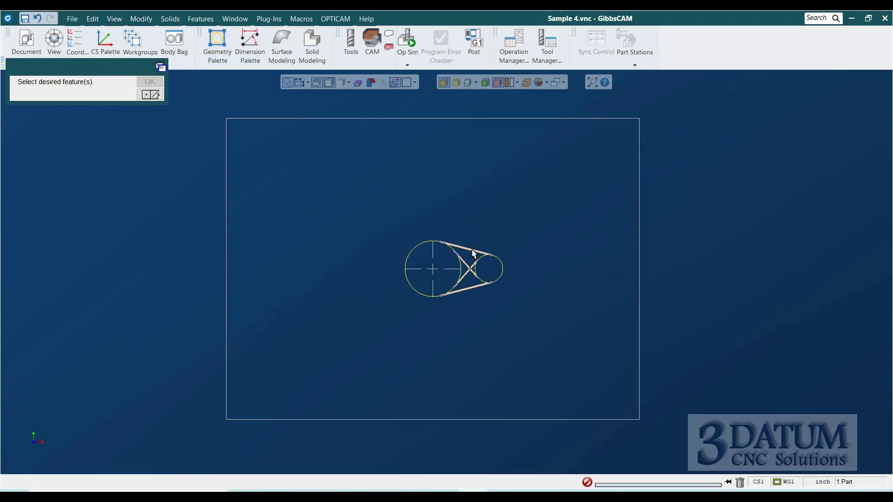
pyautogui.click(474, 251)
pyautogui.click(477, 286)
pyautogui.press('Return')
pyautogui.rightClick(459, 269)
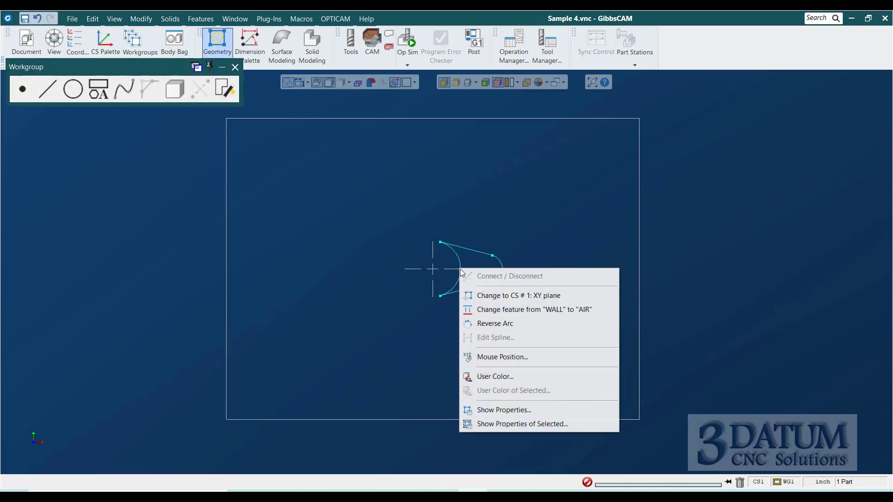
pyautogui.click(506, 325)
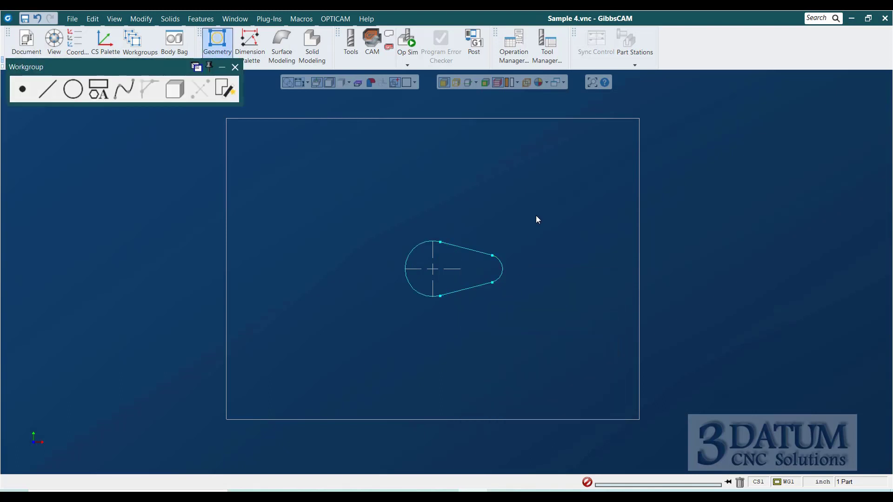
# Step: Rotate the whole teardrop profile 15 degrees counterclockwise around the origin using 2D Rotate
pyautogui.doubleClick(477, 254)
pyautogui.click(148, 18)
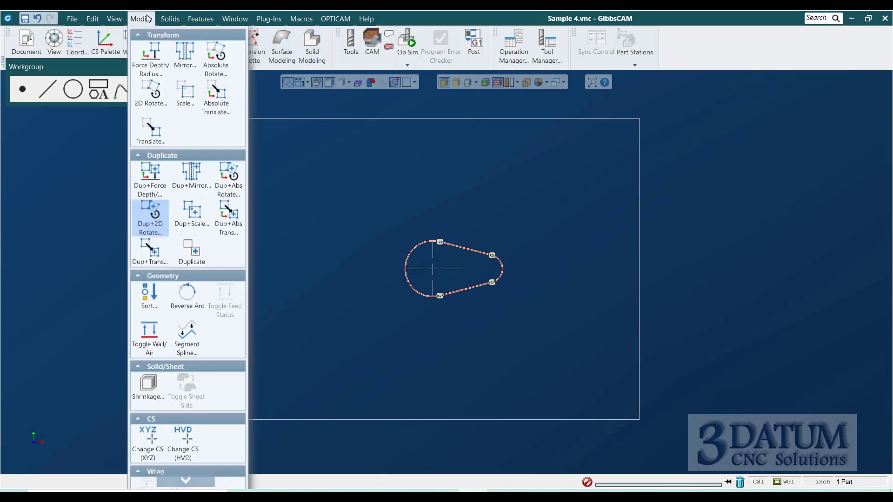
pyautogui.click(149, 108)
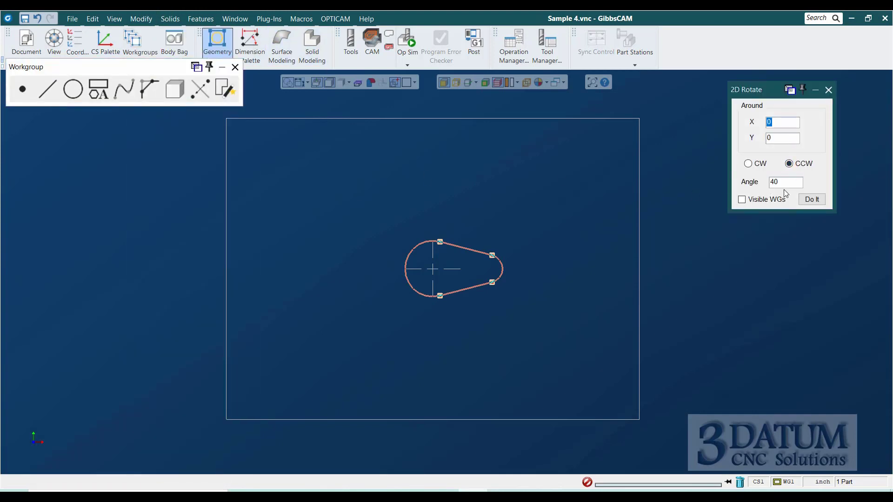
pyautogui.doubleClick(784, 181)
pyautogui.write('15')
pyautogui.press('Return')
pyautogui.click(575, 249)
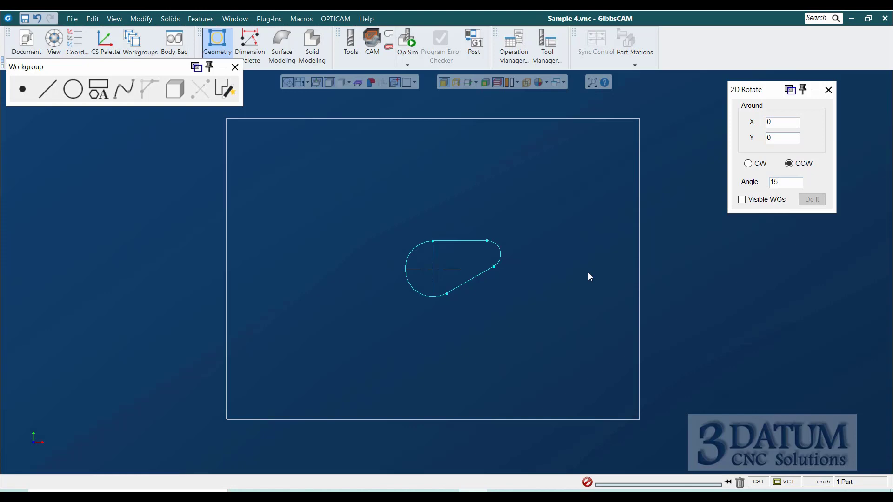
pyautogui.click(829, 90)
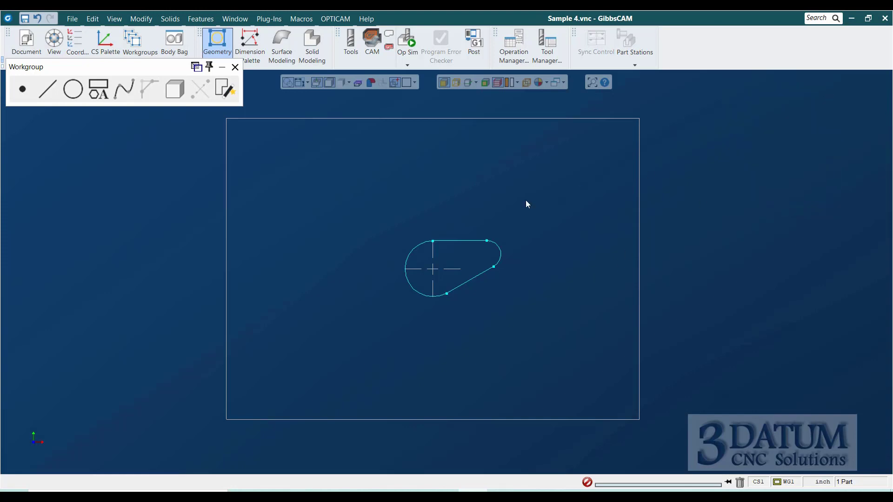
# Step: Delete the rotated teardrop profile and create a point at the origin
pyautogui.doubleClick(455, 242)
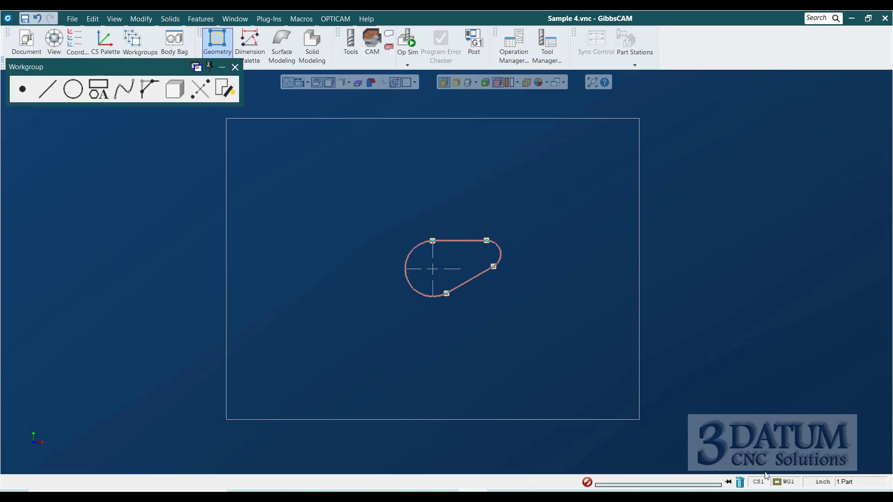
pyautogui.click(740, 482)
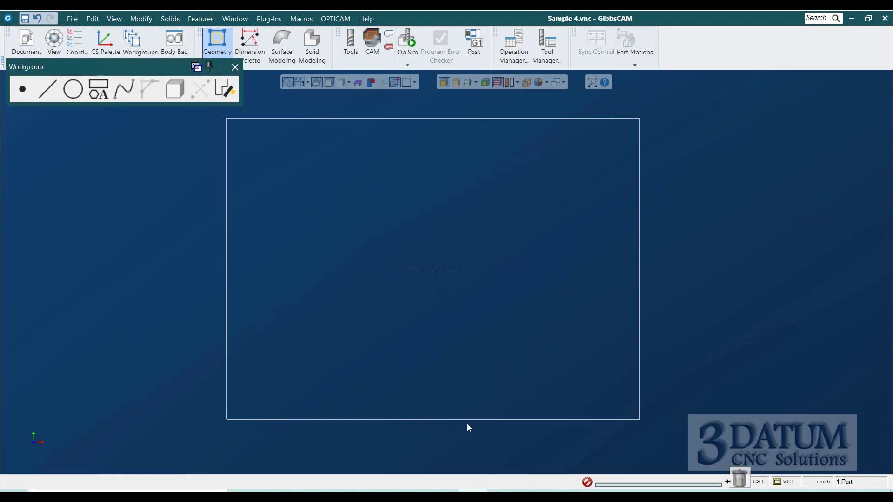
pyautogui.click(21, 91)
pyautogui.click(21, 93)
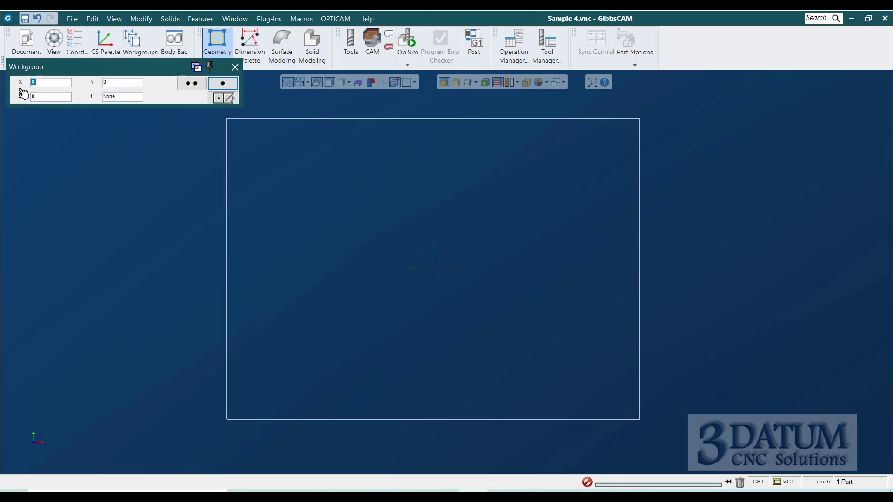
pyautogui.press('Tab')
pyautogui.press('Tab')
pyautogui.press('Return')
# Step: Create a second point from the origin point at a distance of 1 and an angle of 15 degrees
pyautogui.click(219, 99)
pyautogui.click(32, 96)
pyautogui.click(52, 92)
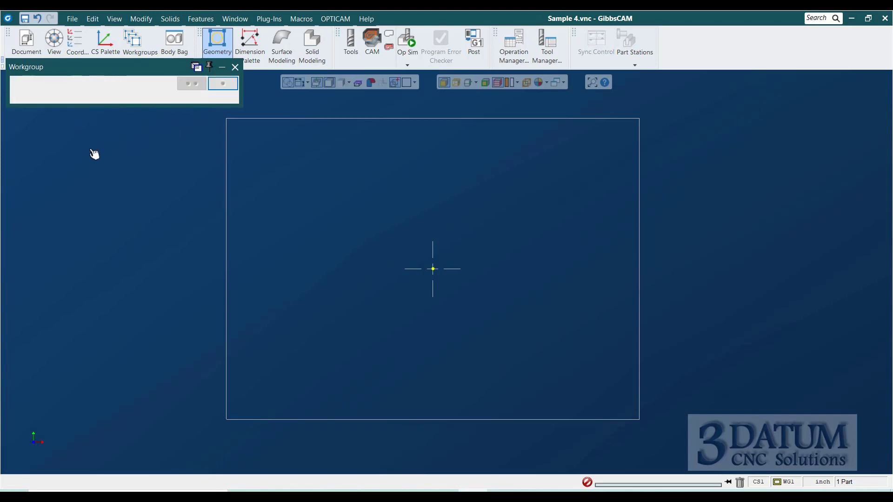
pyautogui.click(433, 270)
pyautogui.write('1')
pyautogui.press('Tab')
pyautogui.write('1')
pyautogui.press('Return')
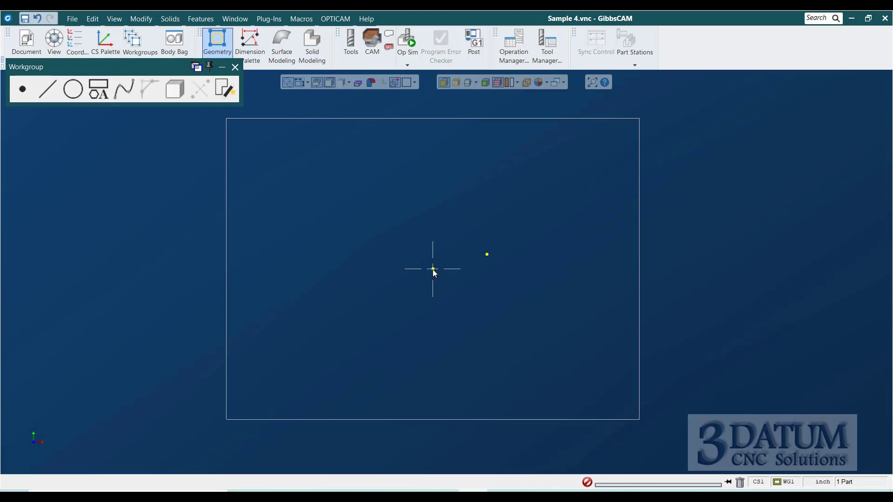
# Step: Create a circle of radius 0.5 on the origin point and one of radius 0.25 on the angled point
pyautogui.click(75, 96)
pyautogui.click(31, 96)
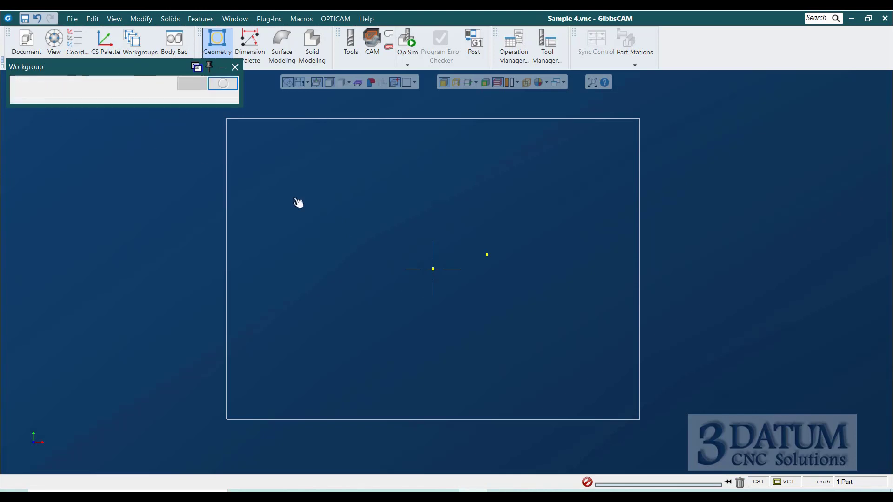
pyautogui.write('0.5')
pyautogui.press('Return')
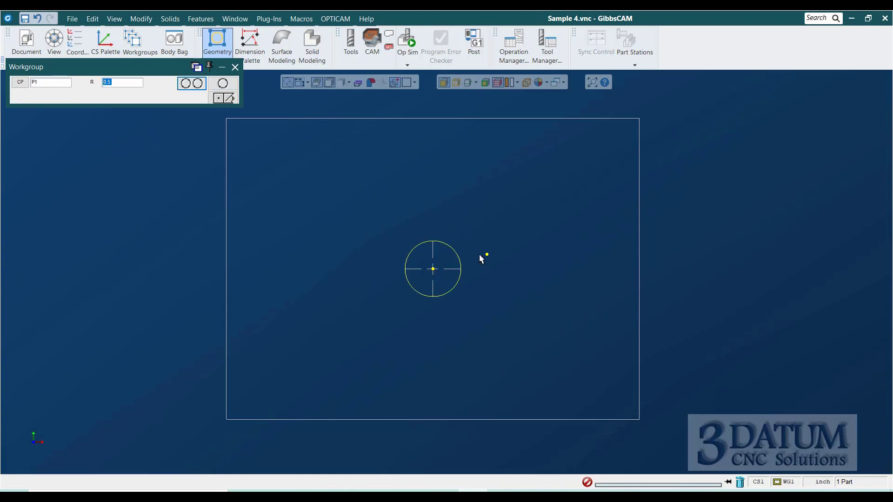
pyautogui.write('.25')
pyautogui.press('Return')
# Step: Join the circles with the upper and lower outer tangent lines and reverse the large arc to close the angled teardrop
pyautogui.click(220, 99)
pyautogui.click(48, 88)
pyautogui.click(436, 241)
pyautogui.click(487, 242)
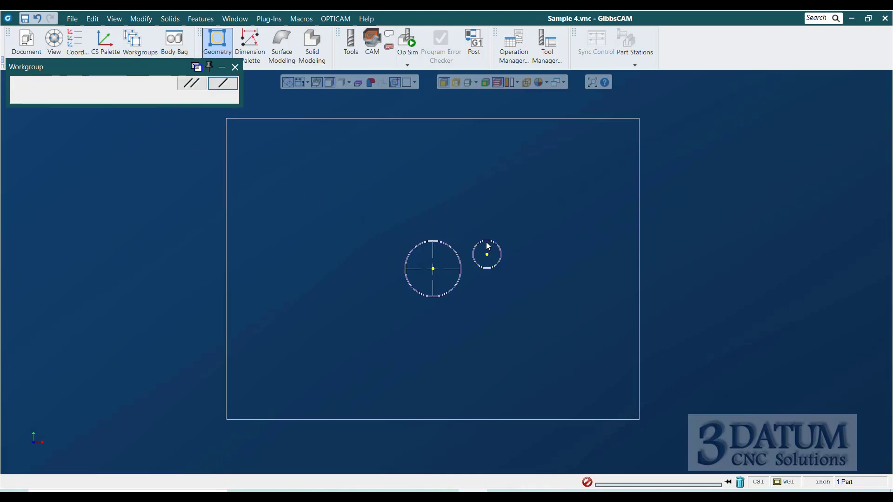
pyautogui.press('Return')
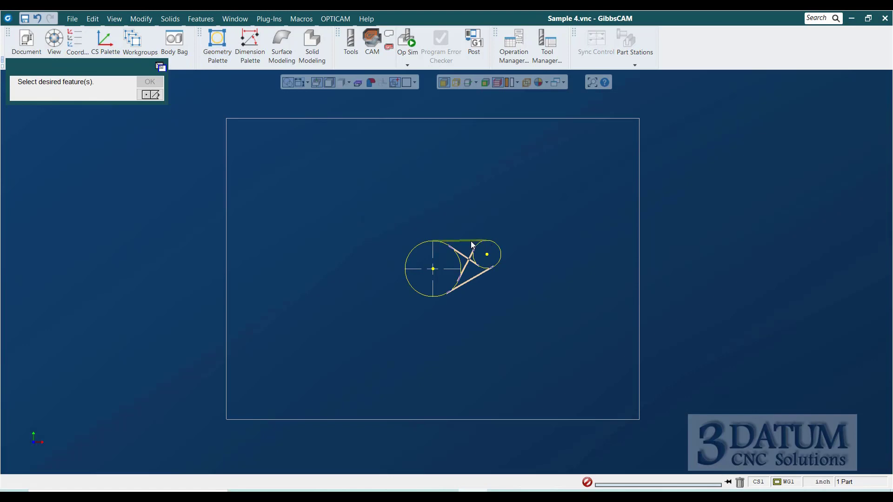
pyautogui.click(471, 241)
pyautogui.press('Return')
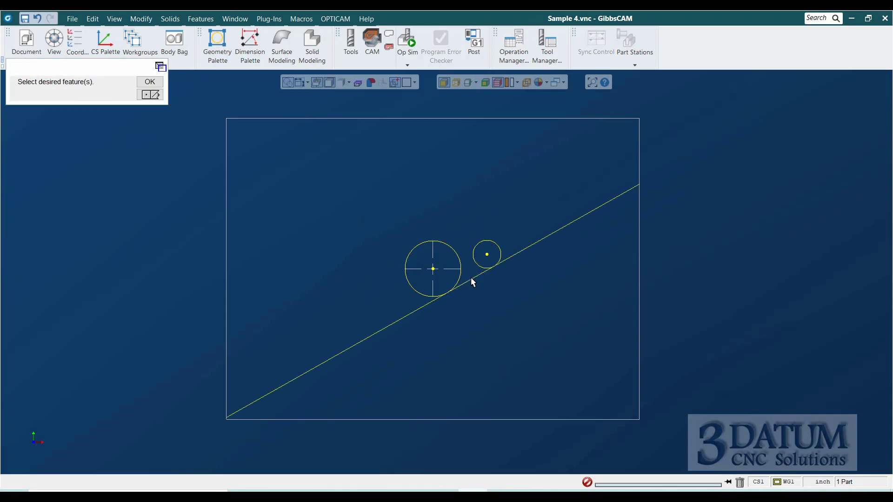
pyautogui.rightClick(460, 269)
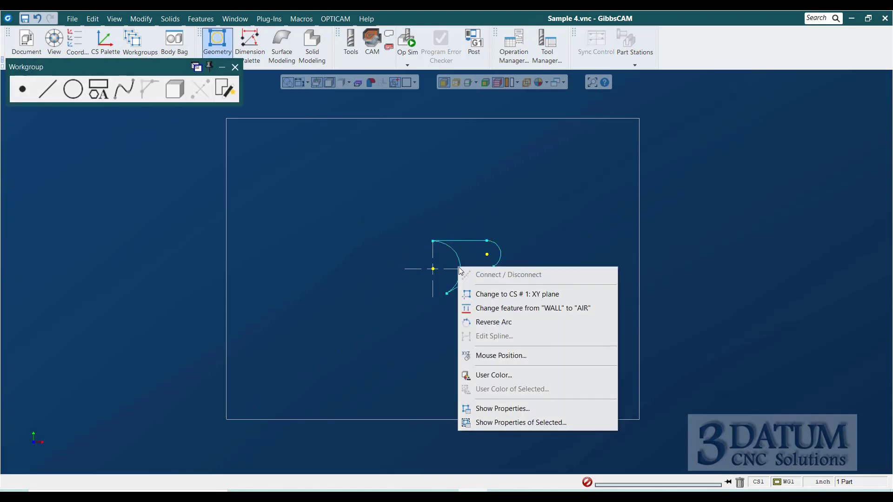
pyautogui.click(492, 322)
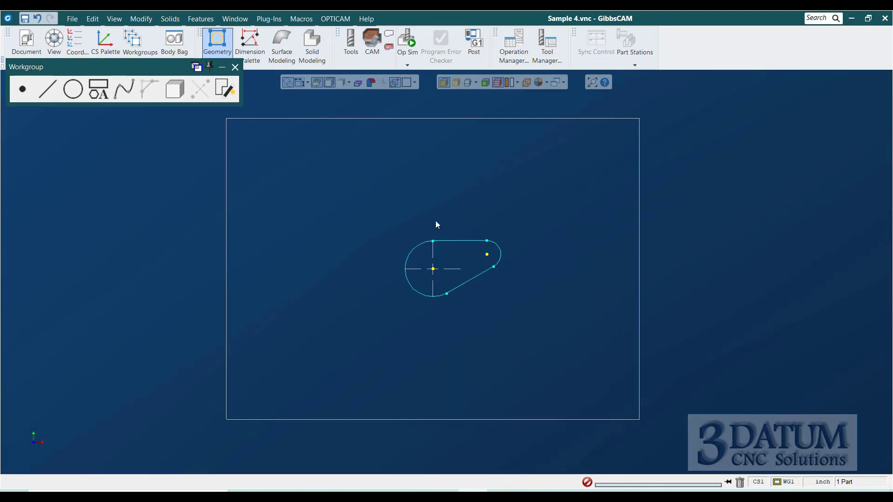
# Step: Delete the construction points and the teardrop profile to clear the workspace
pyautogui.click(488, 256)
pyautogui.click(740, 482)
pyautogui.doubleClick(469, 281)
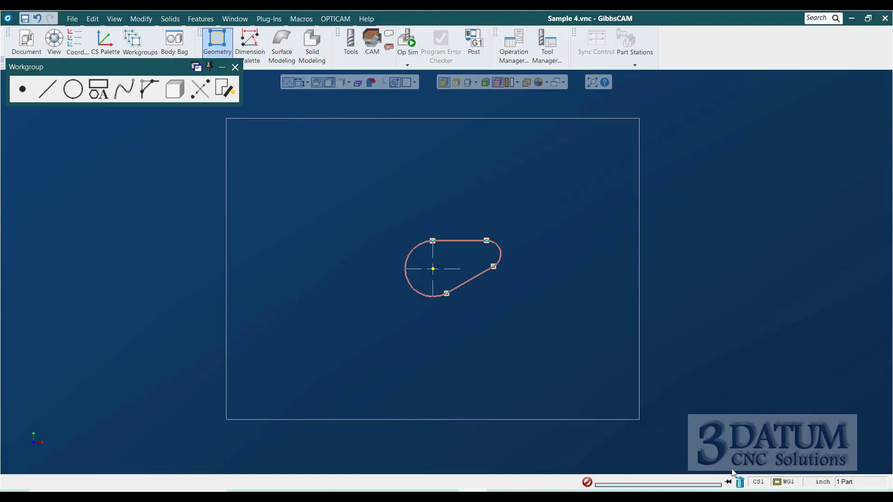
pyautogui.click(740, 483)
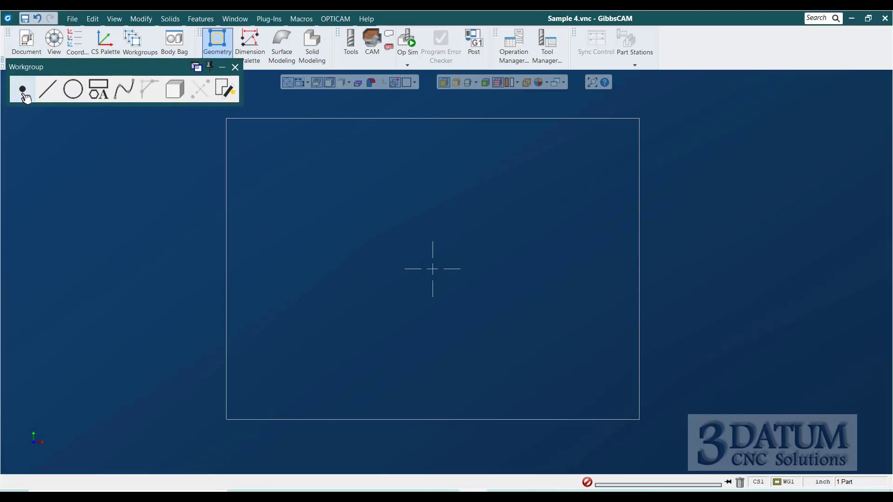
# Step: Create a circle of radius 0.5 centred on the origin
pyautogui.click(72, 89)
pyautogui.click(17, 89)
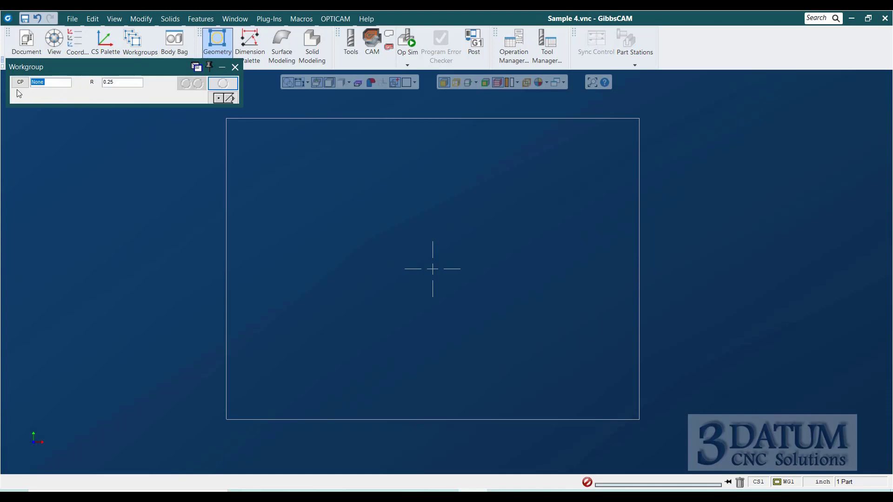
pyautogui.write('0')
pyautogui.press('Tab')
pyautogui.press('Tab')
pyautogui.press('Tab')
pyautogui.write('.5')
pyautogui.press('Return')
# Step: Create a circle of radius 0.25 centred at X1 Y0
pyautogui.write('1')
pyautogui.press('Tab')
pyautogui.press('Tab')
pyautogui.press('Tab')
pyautogui.press('Return')
# Step: Rotate the small circle 15 degrees counterclockwise about the origin with 2D Rotate and finish the circle creation
pyautogui.click(483, 259)
pyautogui.click(140, 18)
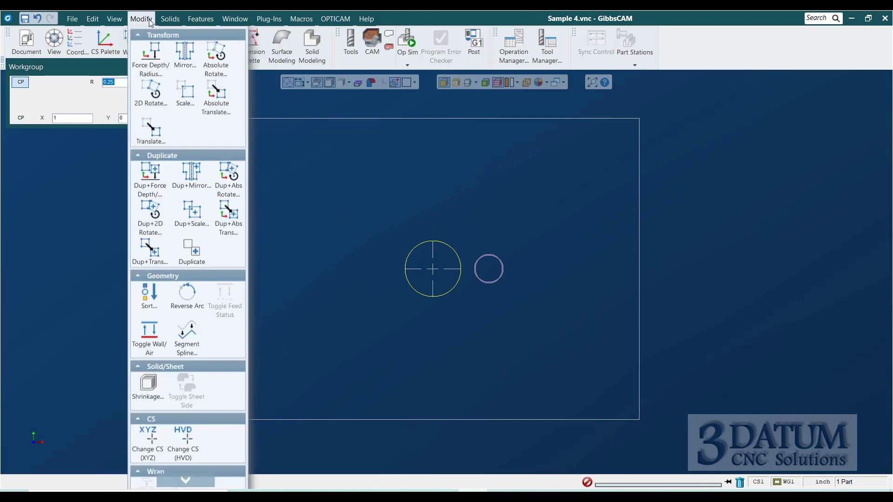
pyautogui.click(151, 98)
pyautogui.click(812, 200)
pyautogui.click(828, 90)
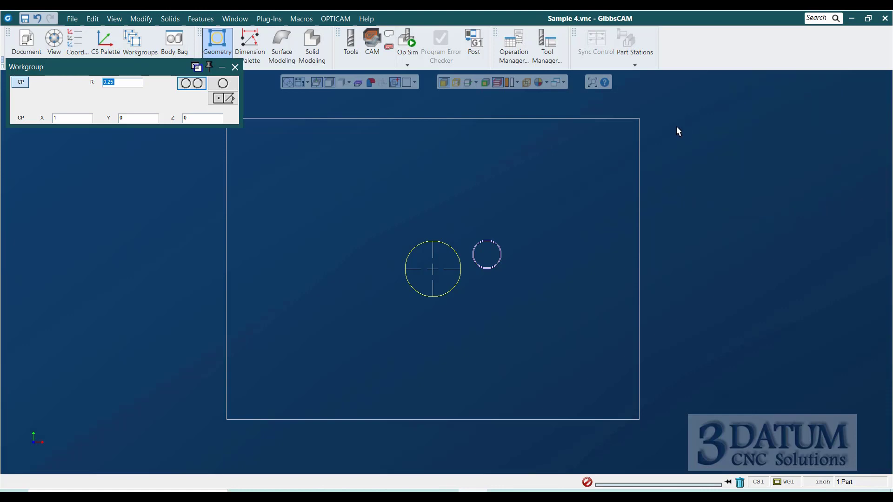
pyautogui.click(224, 98)
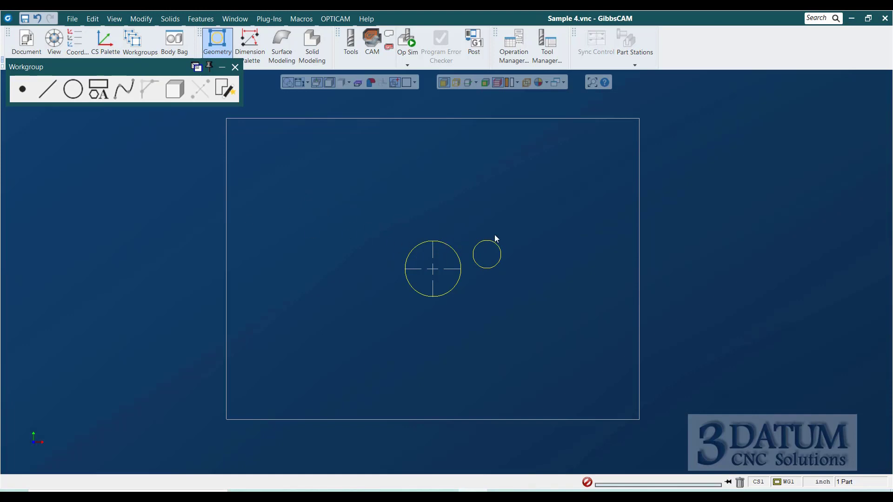
# Step: Join the two circles with their upper and lower outer tangent lines and reverse the large arc to close the teardrop
pyautogui.click(47, 89)
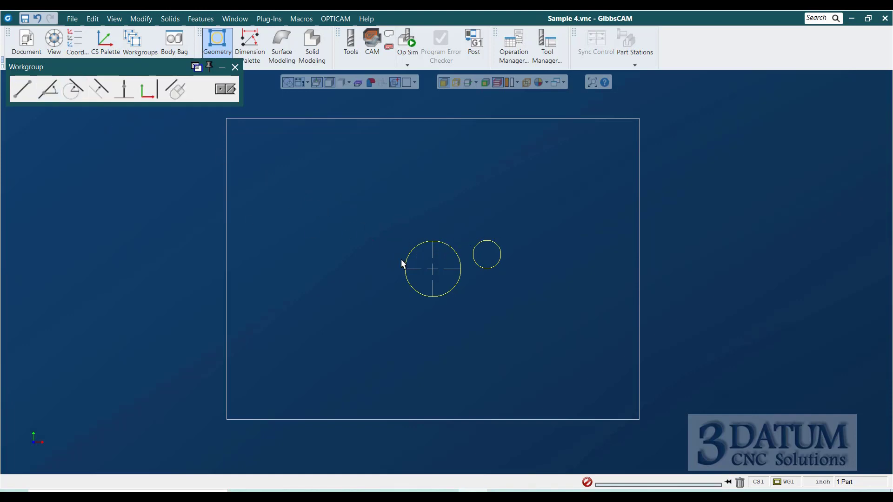
pyautogui.click(437, 241)
pyautogui.click(473, 251)
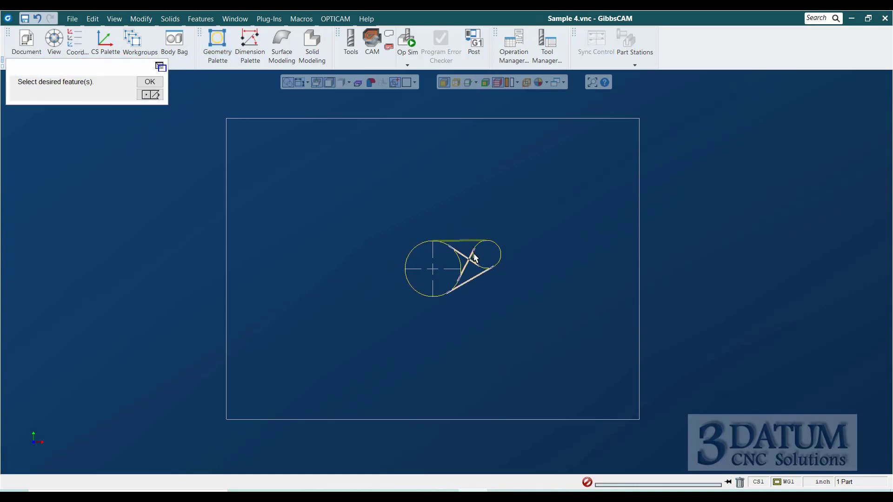
pyautogui.click(477, 271)
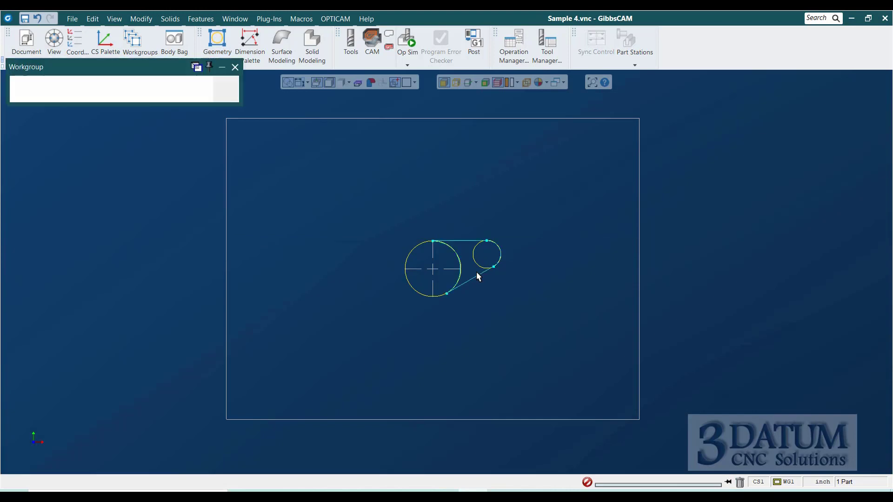
pyautogui.rightClick(460, 268)
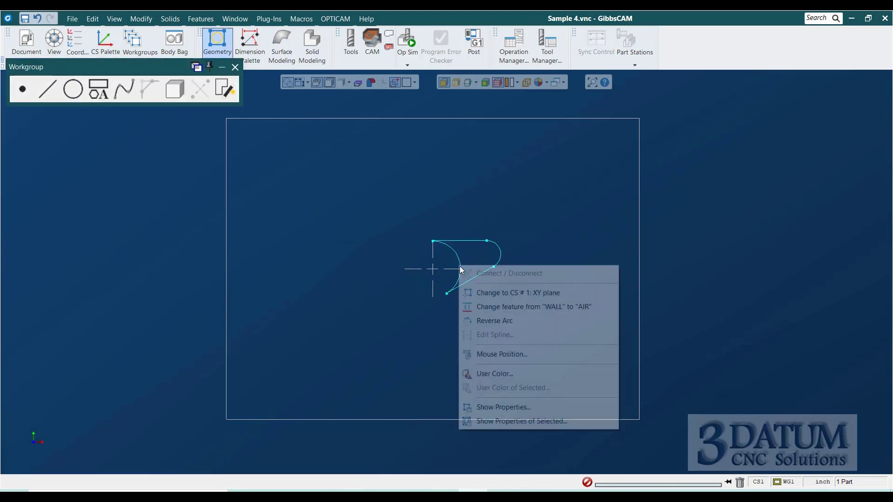
pyautogui.click(489, 321)
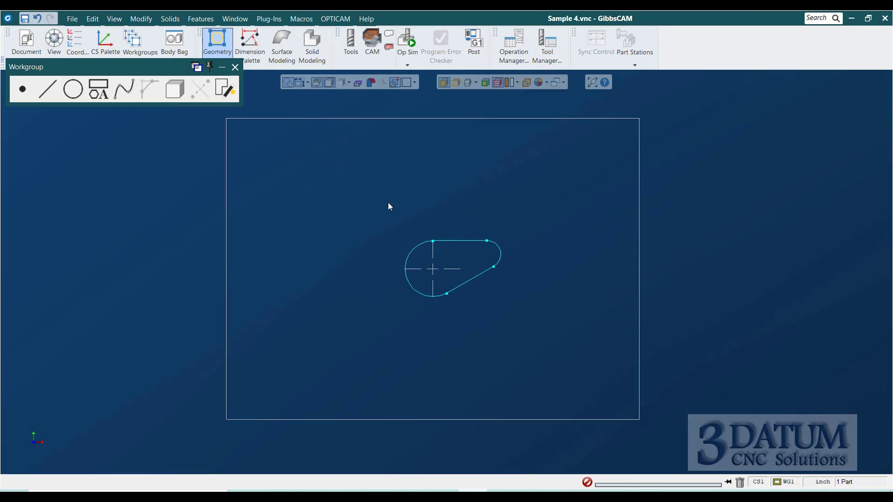
# Step: Check the hole positions on the Sample 4 drawing and create points at X3 Y2 and X3 Y-2
pyautogui.hotkey('alt', 'Tab')
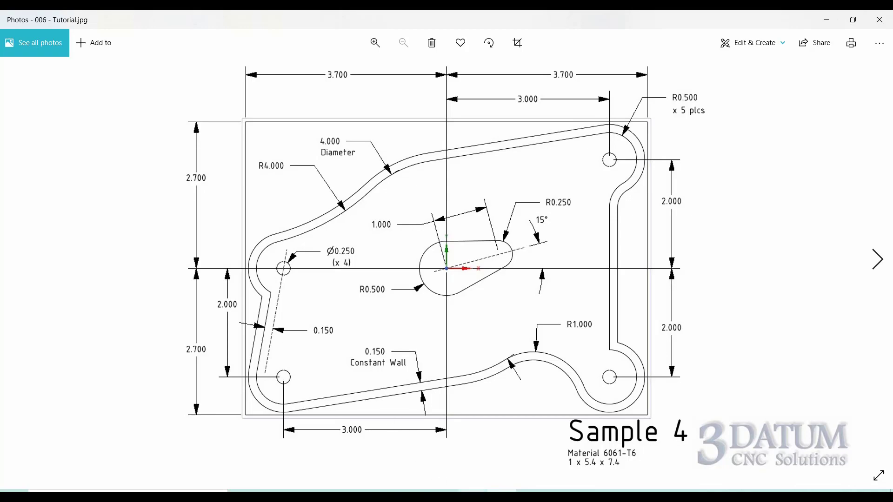
pyautogui.hotkey('alt', 'Tab')
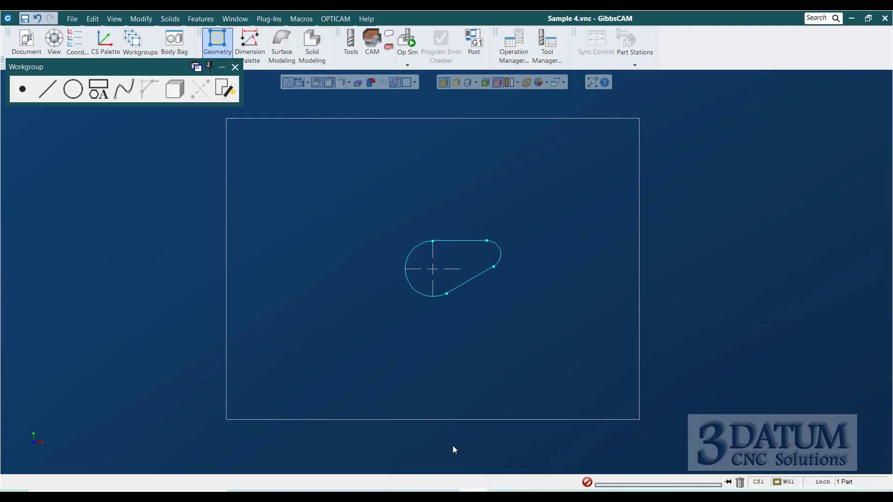
pyautogui.click(23, 90)
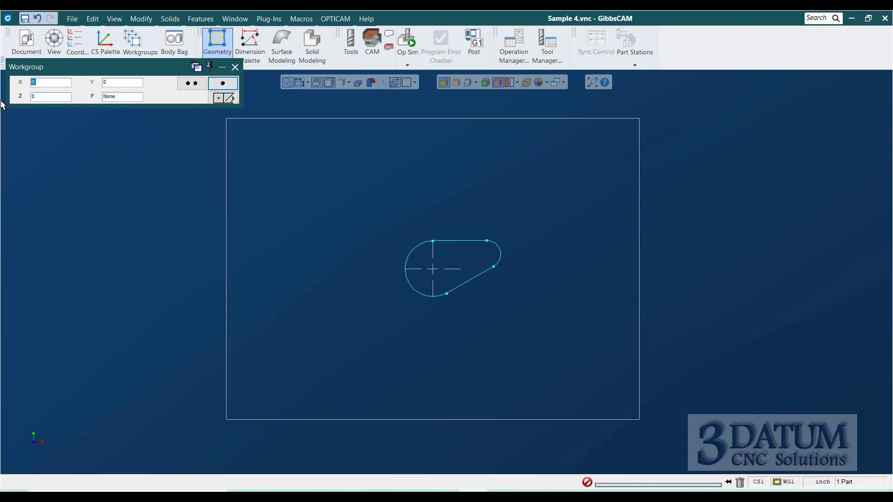
pyautogui.write('2')
pyautogui.press('Return')
pyautogui.press('Tab')
pyautogui.write('-2')
pyautogui.press('Return')
# Step: Create points at X-3 Y-2, X-3 Y0 and the origin, and finish the point creation
pyautogui.write('-3')
pyautogui.press('Return')
pyautogui.press('Tab')
pyautogui.write('0')
pyautogui.press('Return')
pyautogui.write('0')
pyautogui.press('Tab')
pyautogui.press('Return')
pyautogui.click(224, 99)
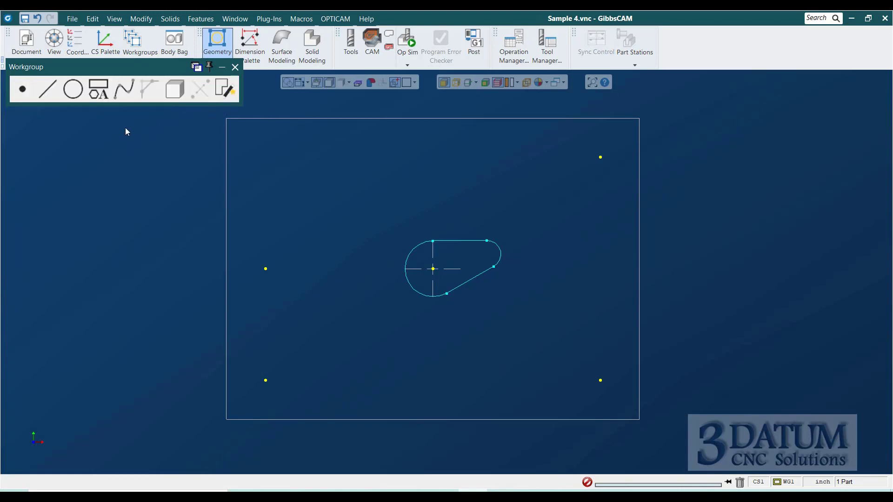
# Step: Create circles of radius 0.5 on the four outer points
pyautogui.click(73, 89)
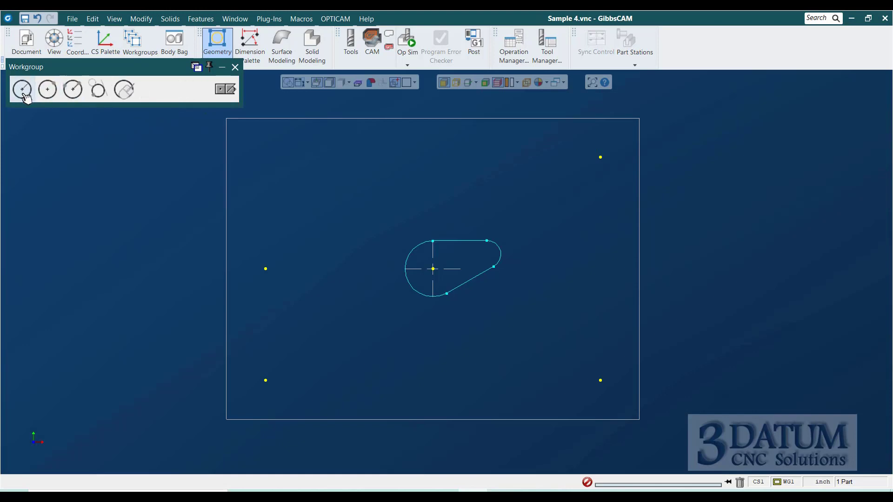
pyautogui.click(22, 90)
pyautogui.moveTo(239, 233); pyautogui.dragTo(322, 423)
pyautogui.moveTo(563, 134); pyautogui.dragTo(654, 421)
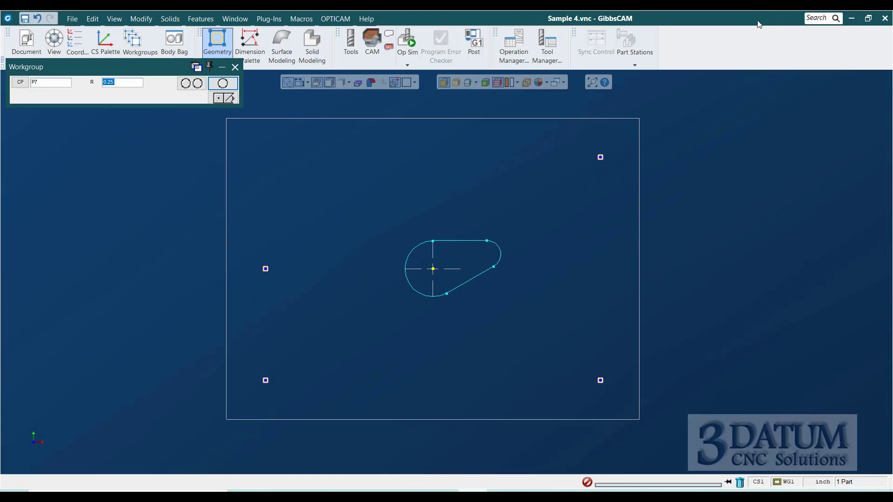
pyautogui.write('.5')
pyautogui.press('Return')
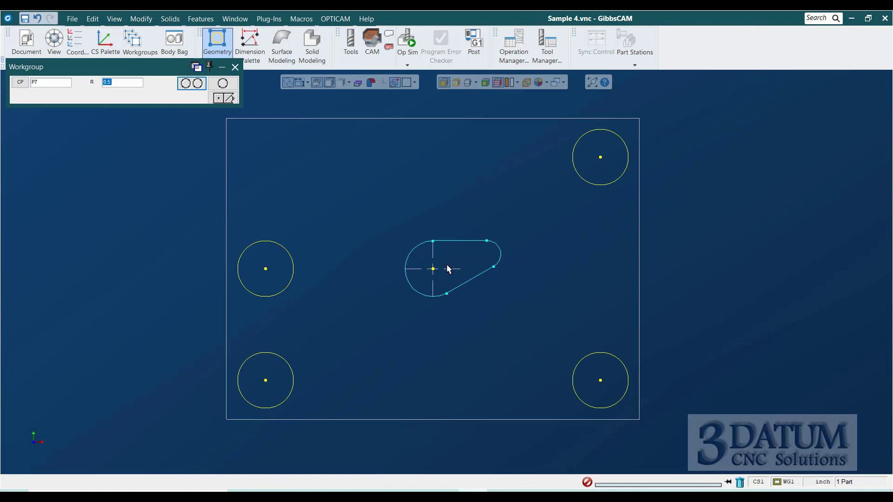
# Step: Create a circle of radius 2 on the origin point
pyautogui.click(433, 269)
pyautogui.write('2')
pyautogui.press('Return')
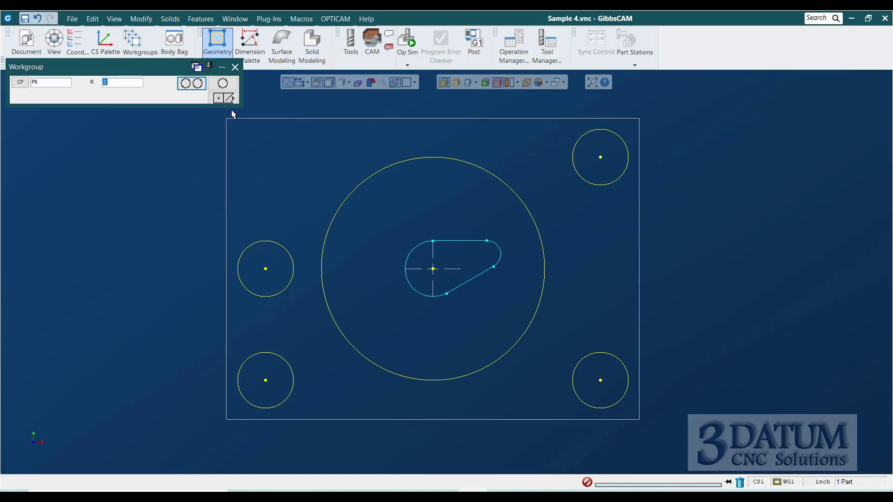
pyautogui.click(228, 99)
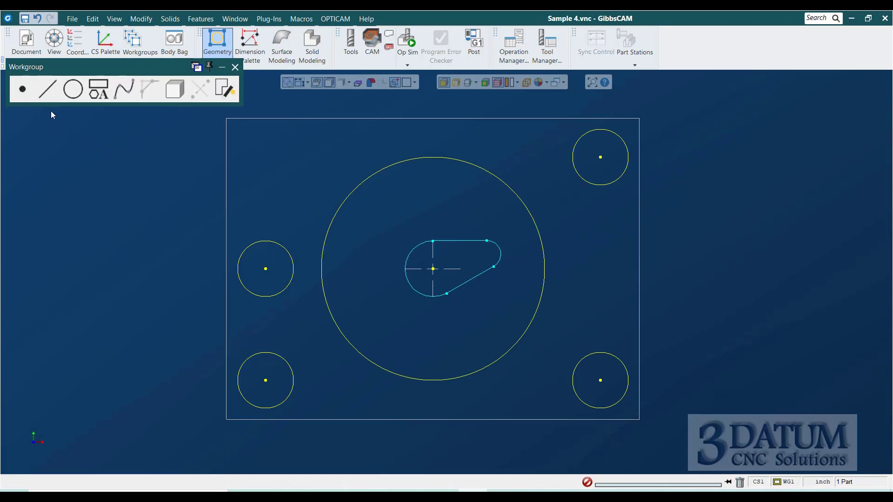
# Step: Create the upper radius 4 arc tangent to the circle at X-3 Y0 and the large central circle
pyautogui.click(73, 89)
pyautogui.click(251, 246)
pyautogui.keyDown('shift'); pyautogui.click(362, 187); pyautogui.keyUp('shift')
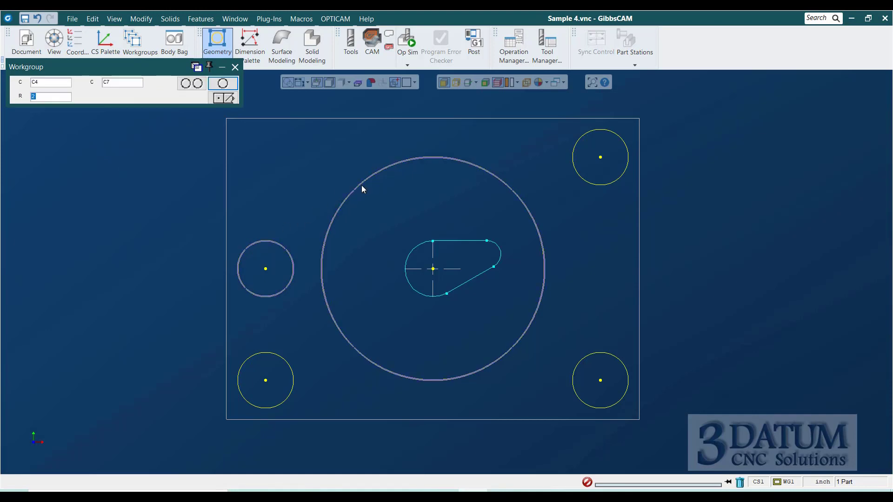
pyautogui.press('Return')
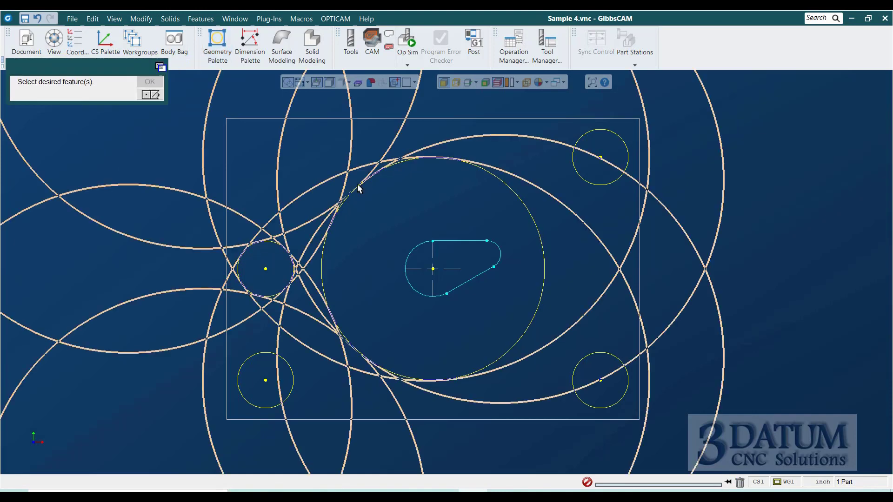
pyautogui.click(314, 222)
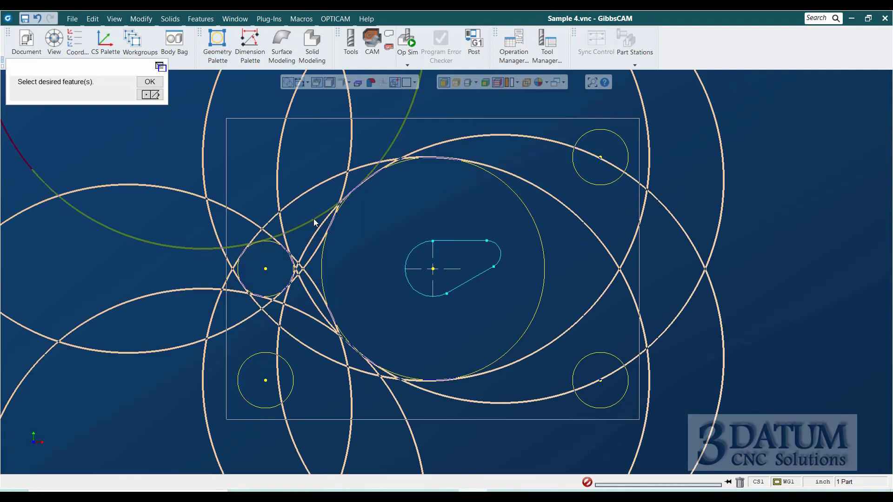
pyautogui.press('Return')
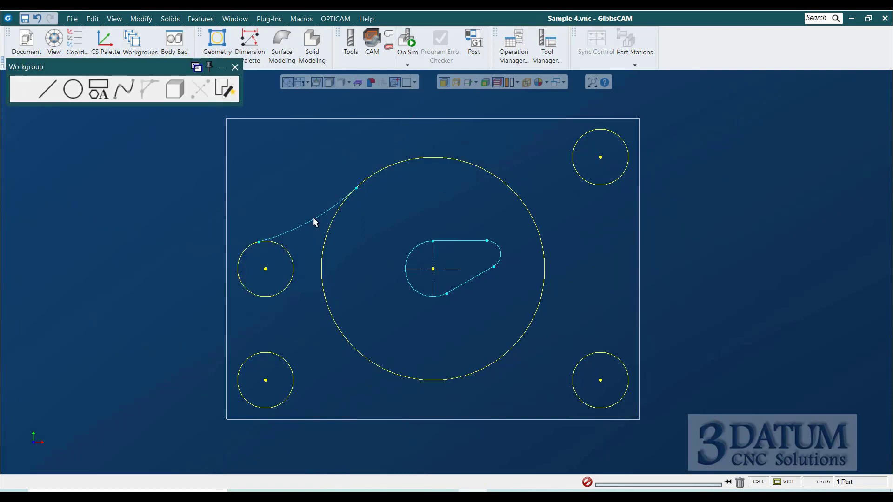
# Step: Join the large central circle and the upper-right circle with their upper outer tangent line, leaving only the large circle's connecting arc
pyautogui.click(57, 92)
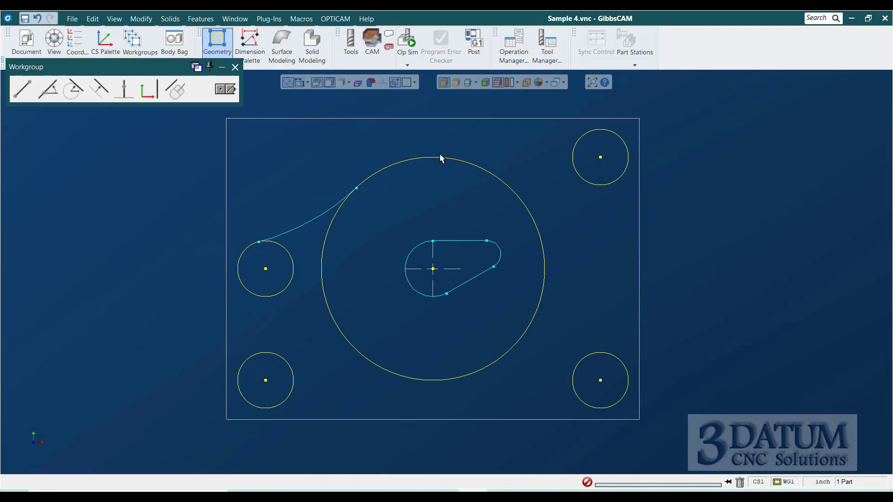
pyautogui.click(467, 162)
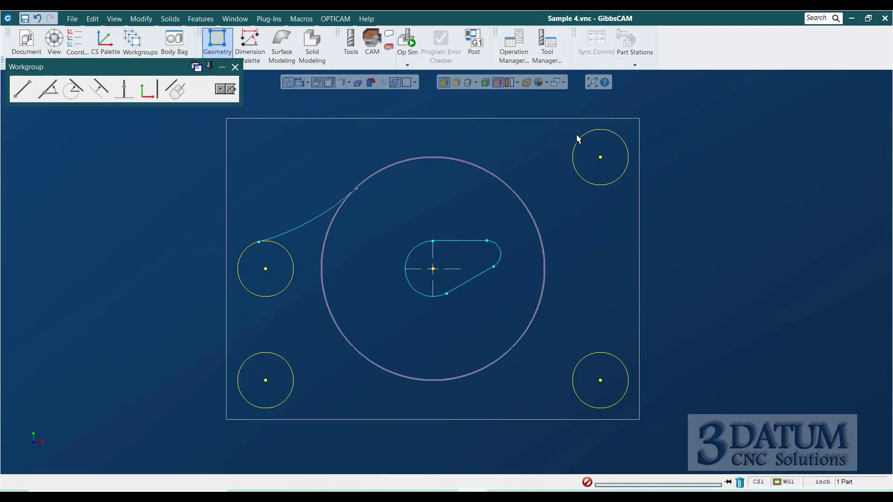
pyautogui.click(593, 130)
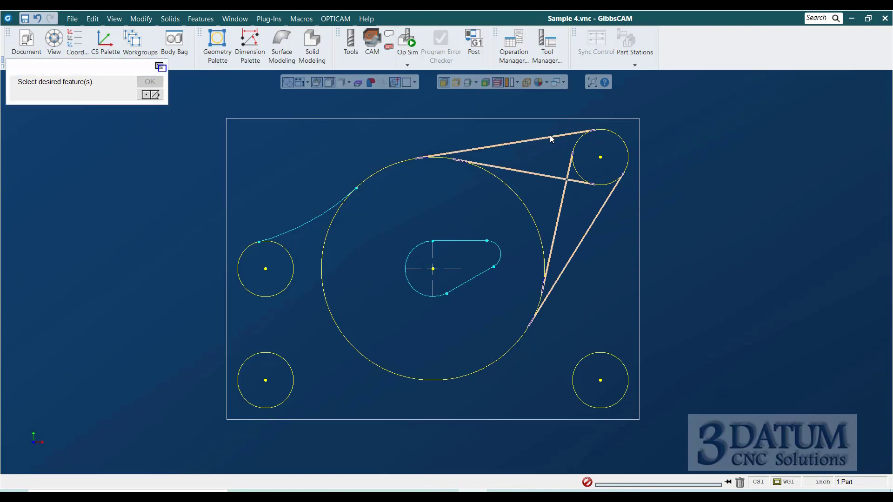
pyautogui.click(555, 136)
pyautogui.press('Return')
pyautogui.click(515, 195)
pyautogui.press('Delete')
# Step: Create a vertical line through the centre points of the upper-right and lower-right circles
pyautogui.click(46, 88)
pyautogui.click(601, 157)
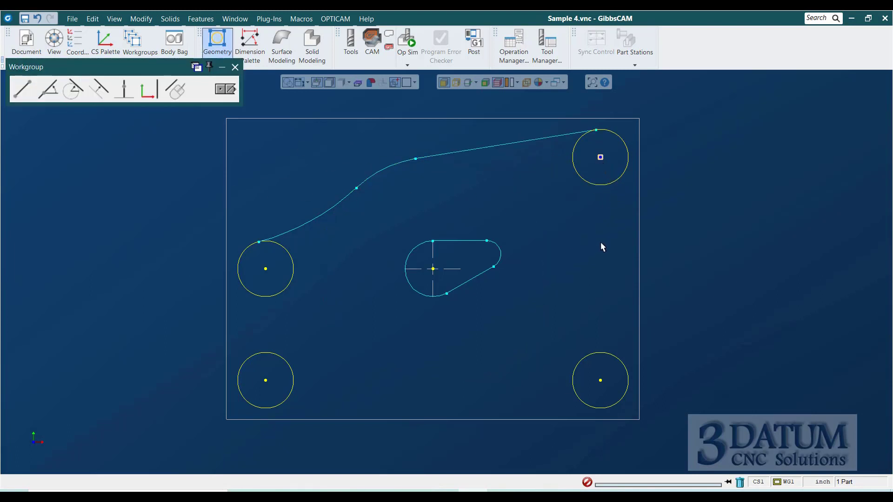
pyautogui.click(601, 380)
pyautogui.press('Return')
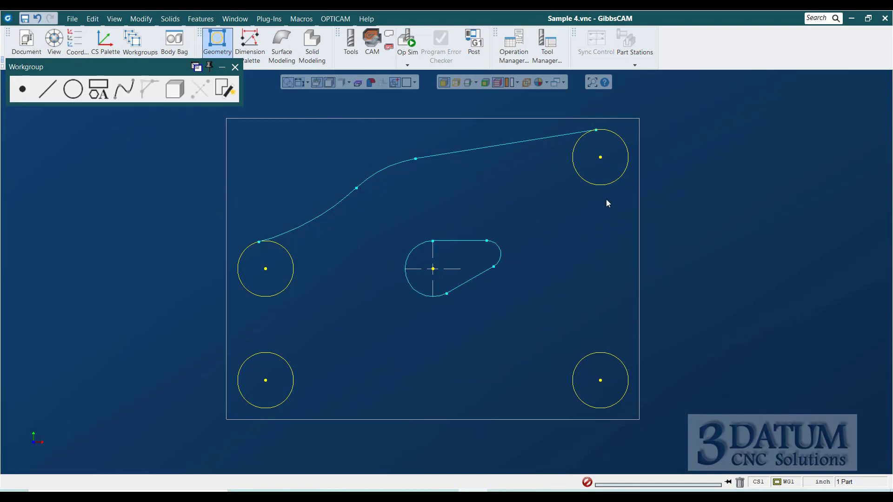
# Step: Blend the upper-right circle into the vertical line with a tangent radius 0.5 arc on the line's outer side
pyautogui.click(73, 88)
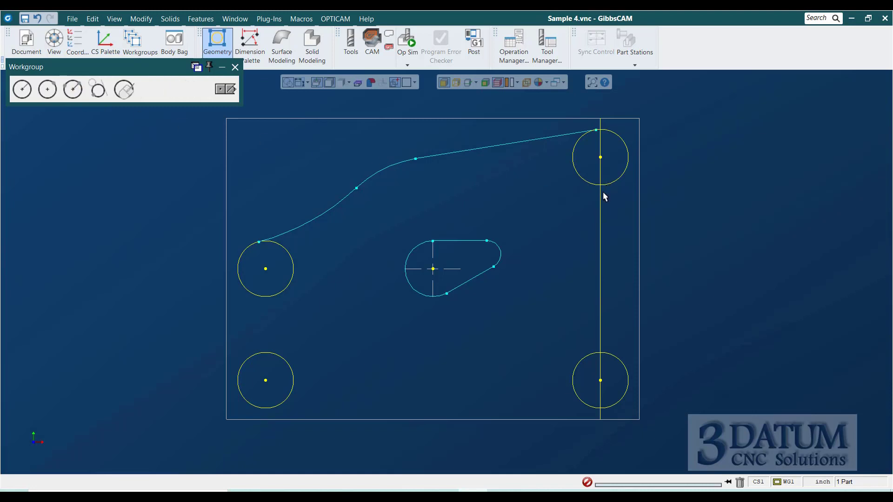
pyautogui.click(611, 182)
pyautogui.click(601, 194)
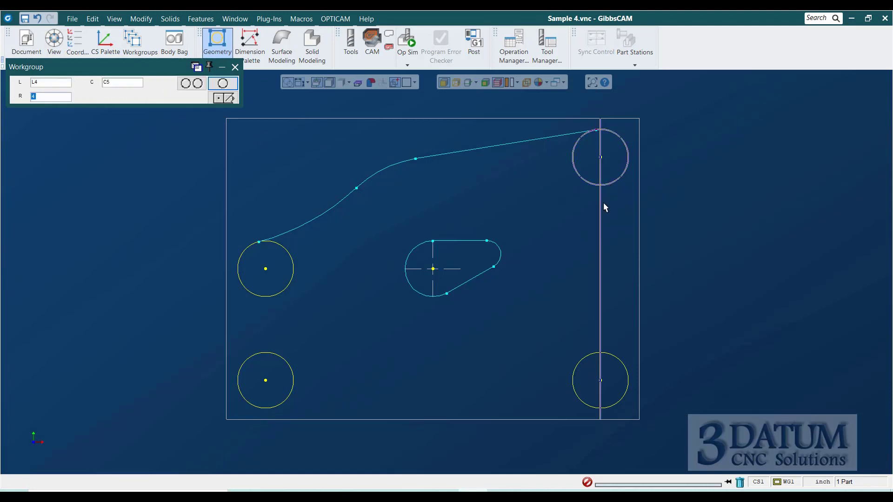
pyautogui.press('Return')
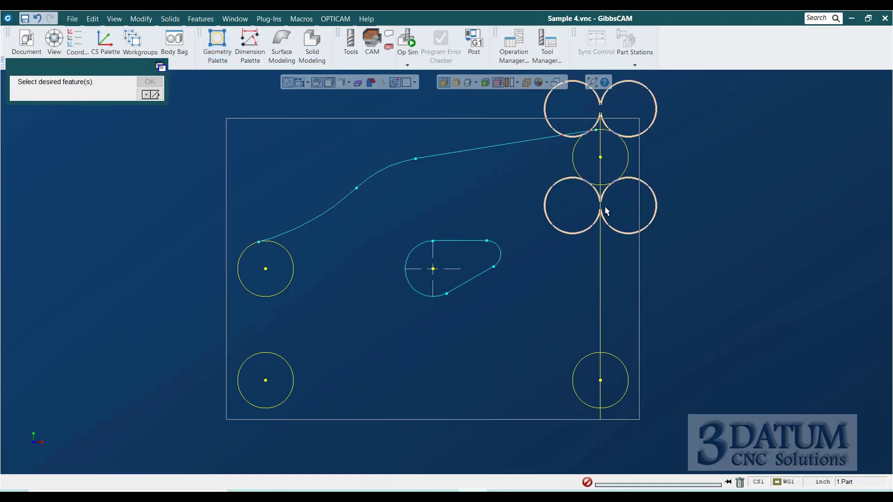
pyautogui.click(610, 233)
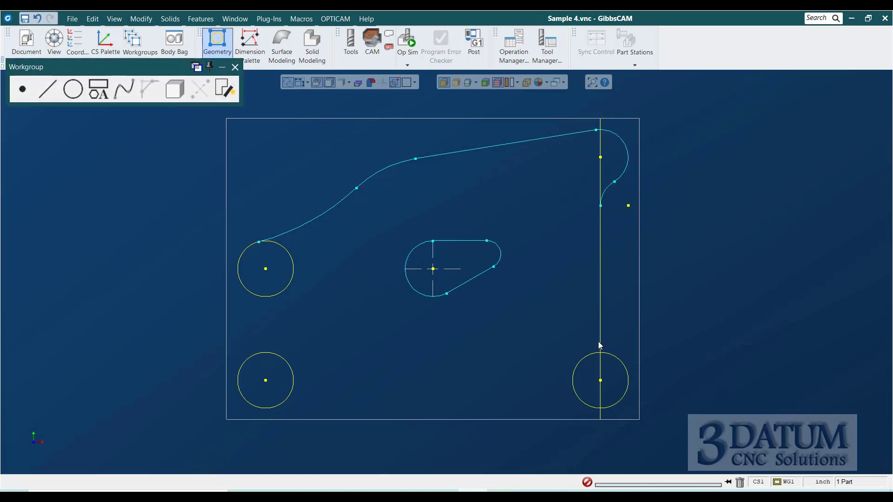
# Step: Connect the vertical line to the lower-right circle at their upper intersection
pyautogui.click(606, 355)
pyautogui.rightClick(606, 356)
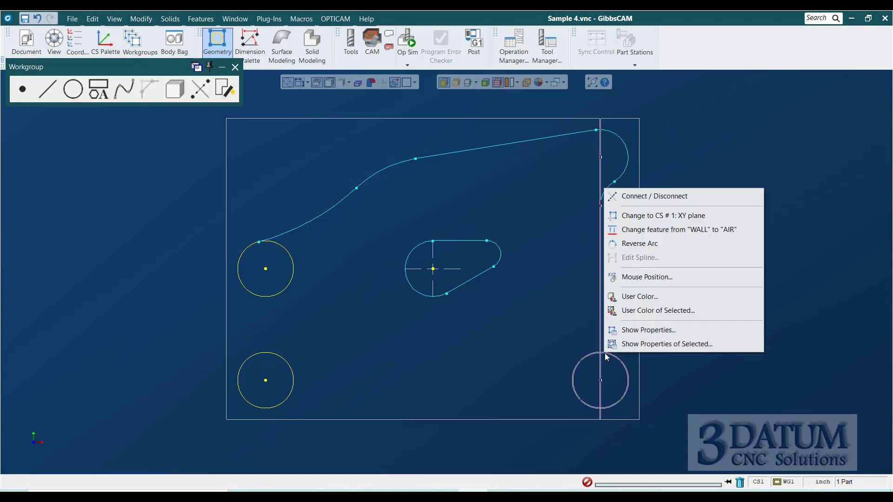
pyautogui.click(665, 196)
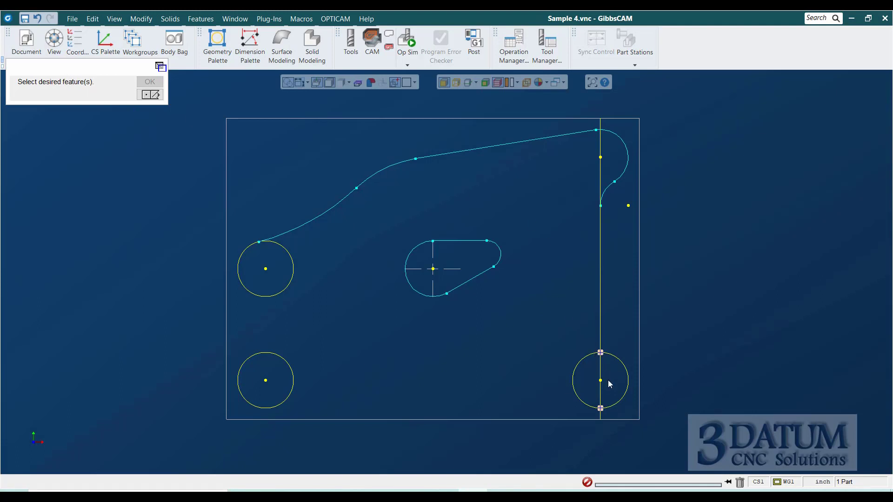
pyautogui.click(601, 354)
pyautogui.press('Return')
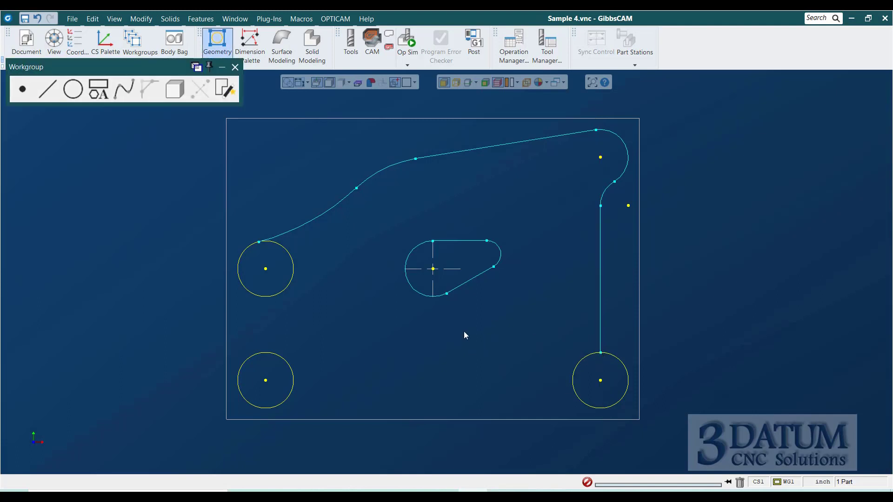
# Step: Recreate the full radius 2 central circle from the trimmed arc in the upper outline
pyautogui.click(381, 172)
pyautogui.click(380, 239)
pyautogui.click(398, 224)
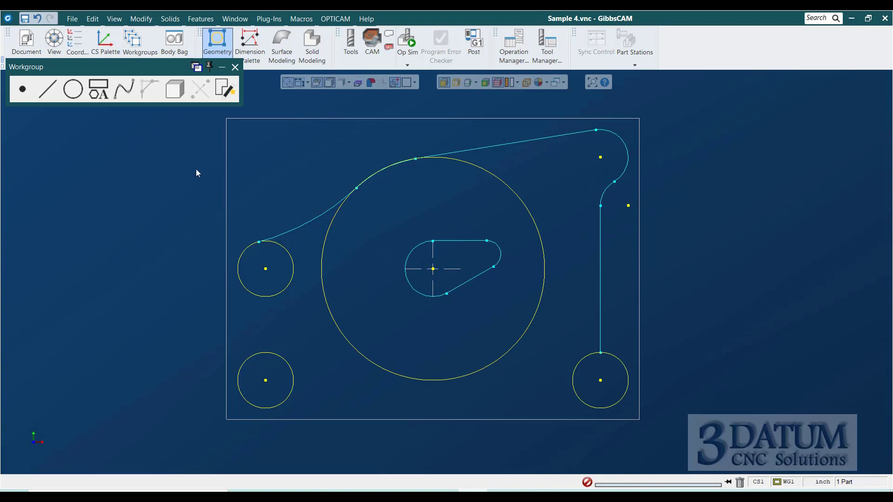
# Step: Blend the central circle into the lower-right circle with a tangent radius 1 arc and reverse the lower-right arc to its outer side
pyautogui.click(82, 92)
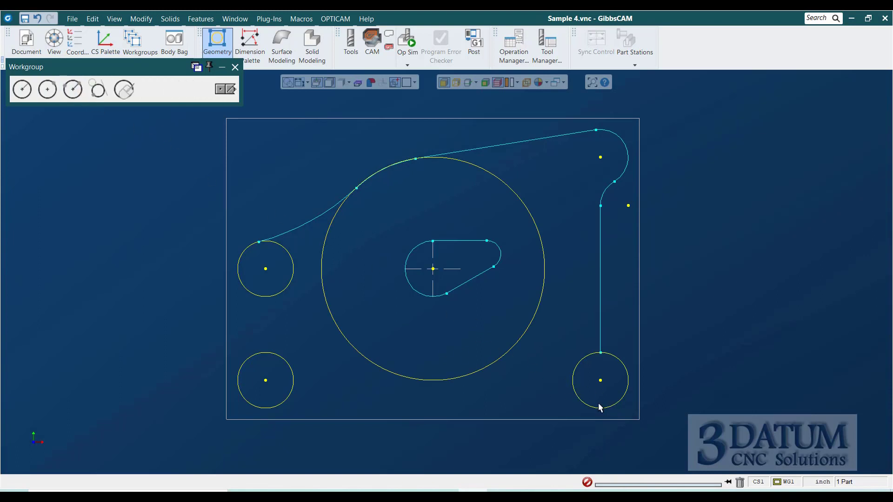
pyautogui.click(579, 400)
pyautogui.click(500, 358)
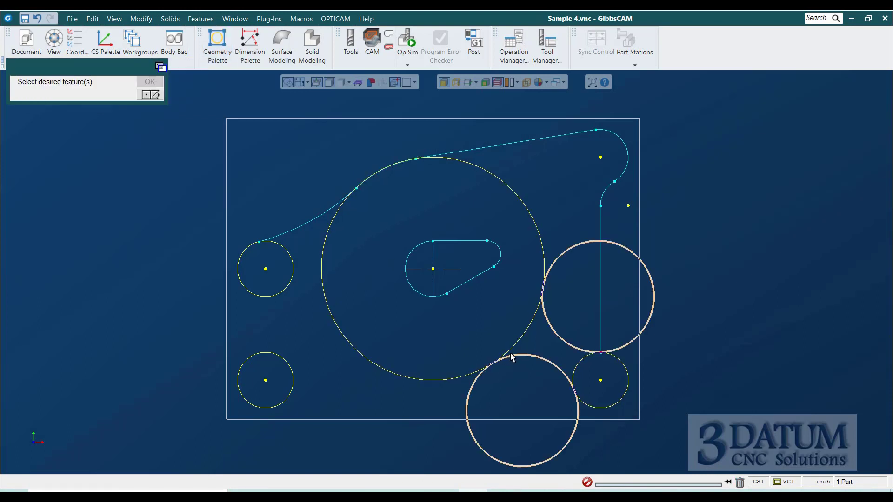
pyautogui.click(512, 353)
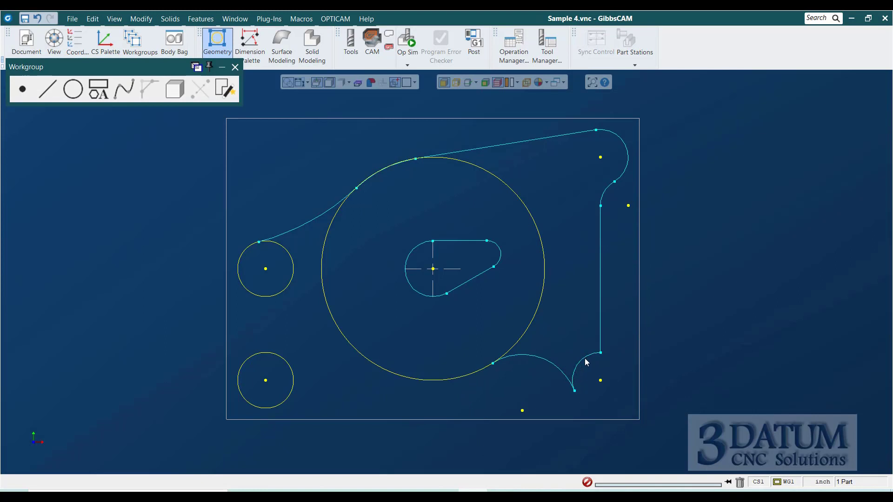
pyautogui.rightClick(581, 362)
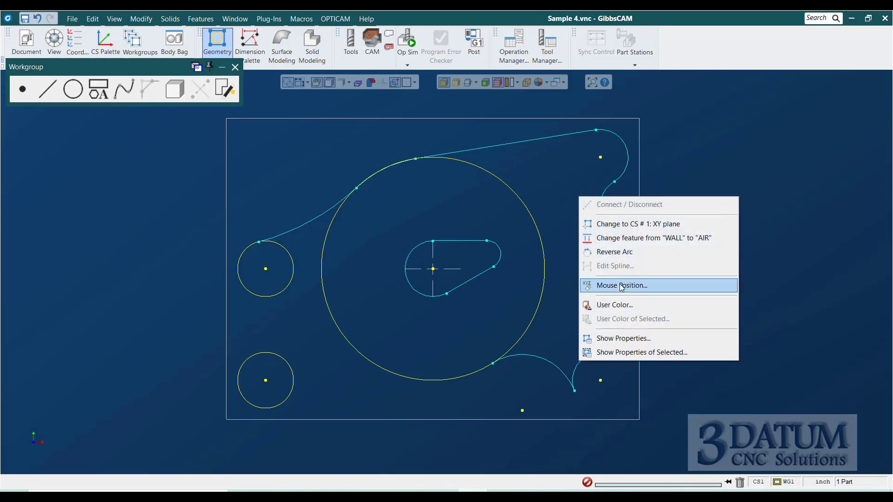
pyautogui.click(625, 253)
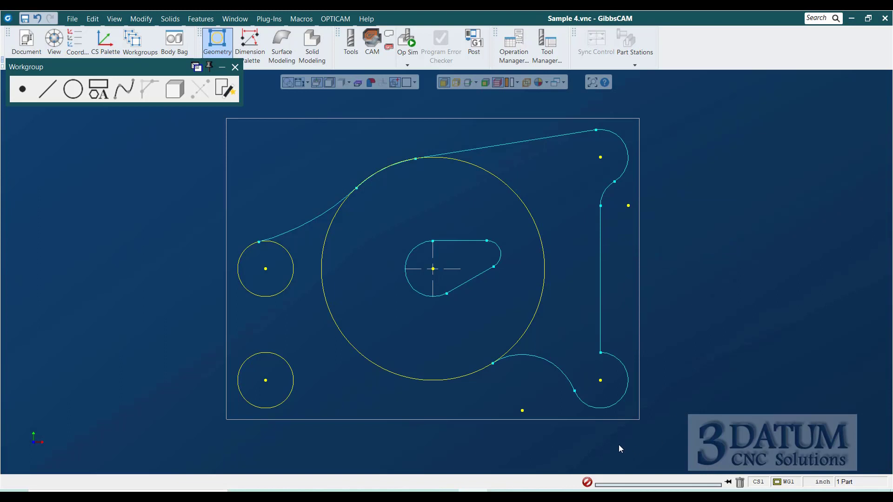
# Step: Create a tangent line along the undersides of the central circle and the lower-left circle
pyautogui.click(52, 93)
pyautogui.click(389, 370)
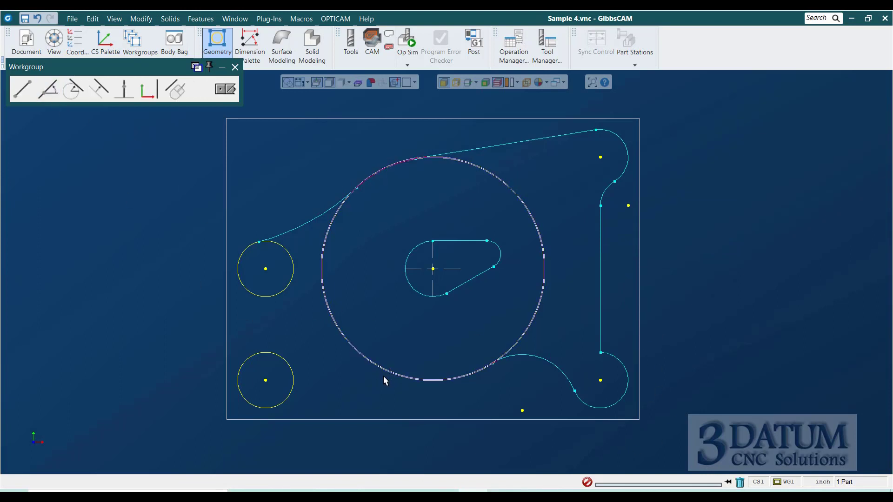
pyautogui.click(276, 408)
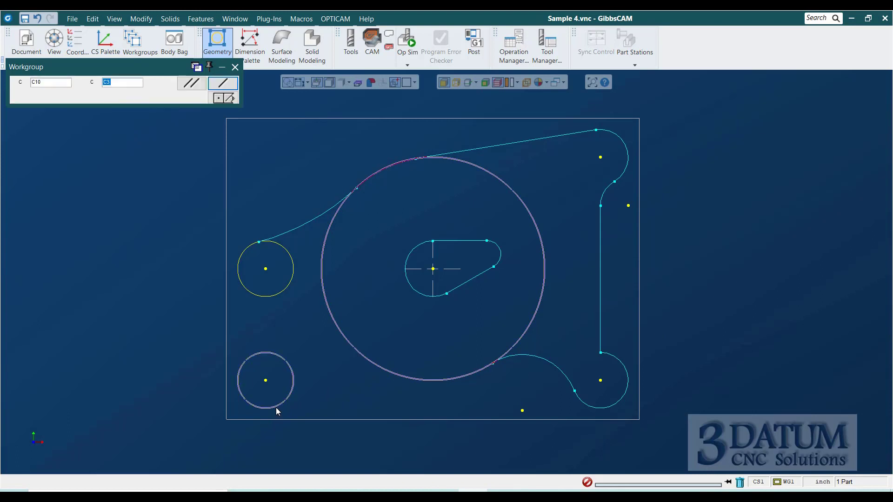
pyautogui.click(314, 401)
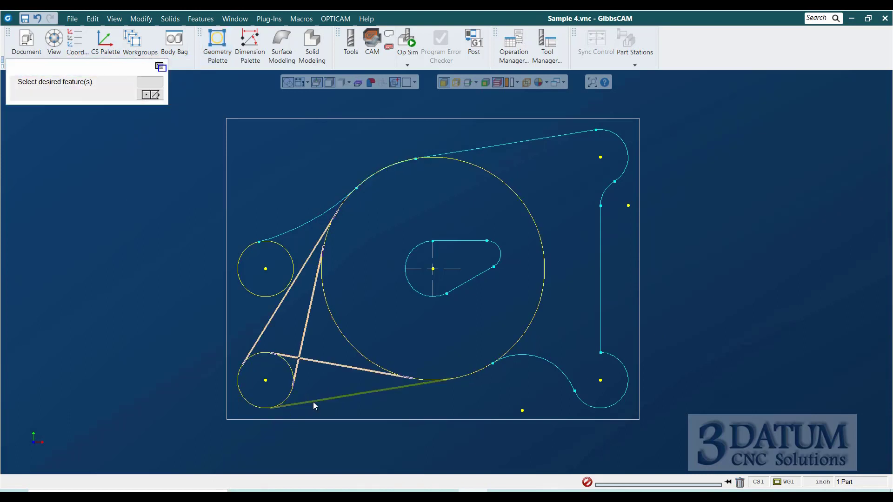
pyautogui.press('Return')
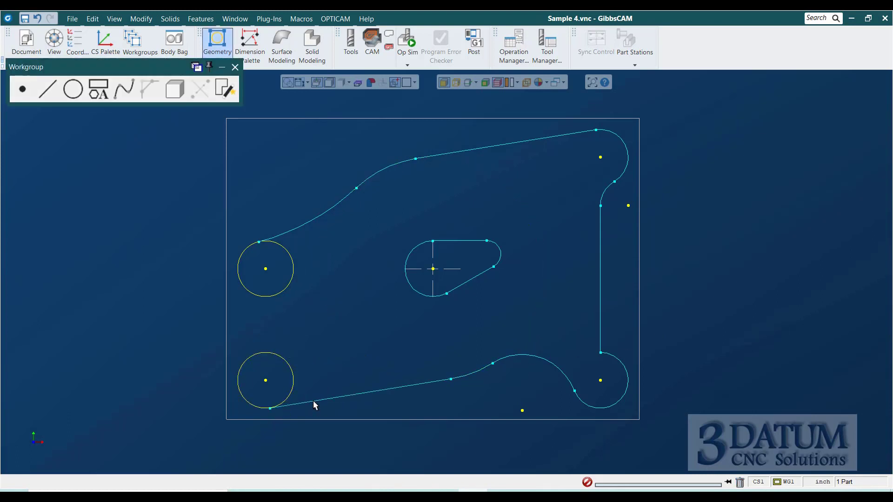
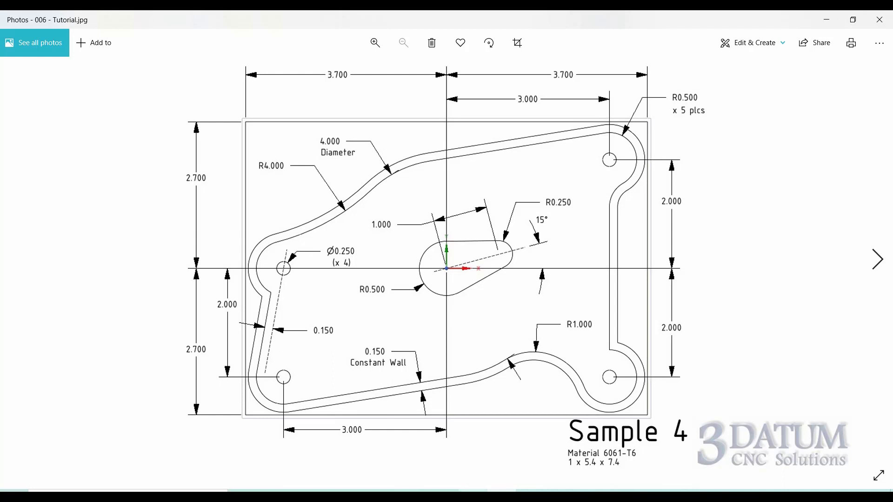
# Step: Switch to GibbsCAM and create a radius 0.35 circle on the lower-left circle's centre point
pyautogui.moveTo(473, 497)
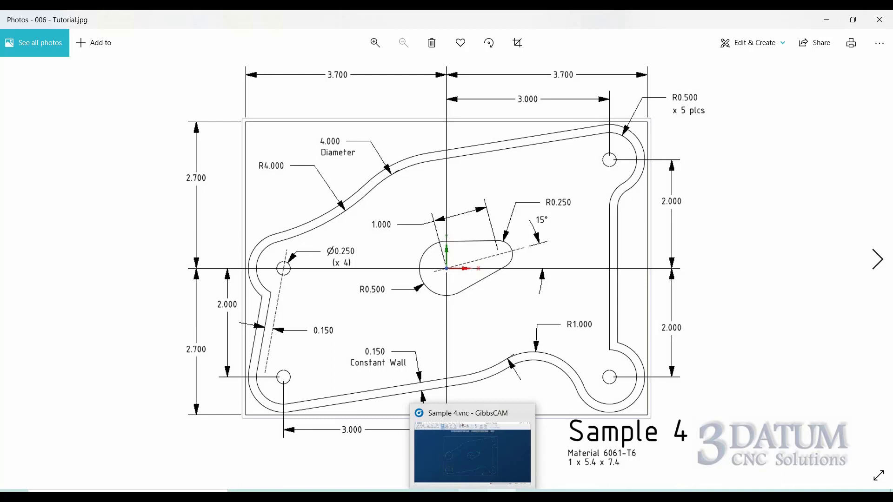
pyautogui.click(445, 496)
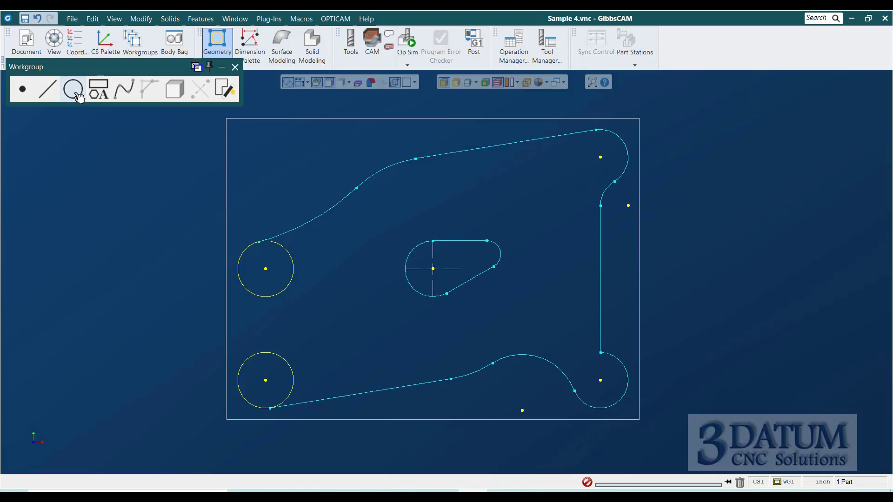
pyautogui.click(74, 90)
pyautogui.click(21, 88)
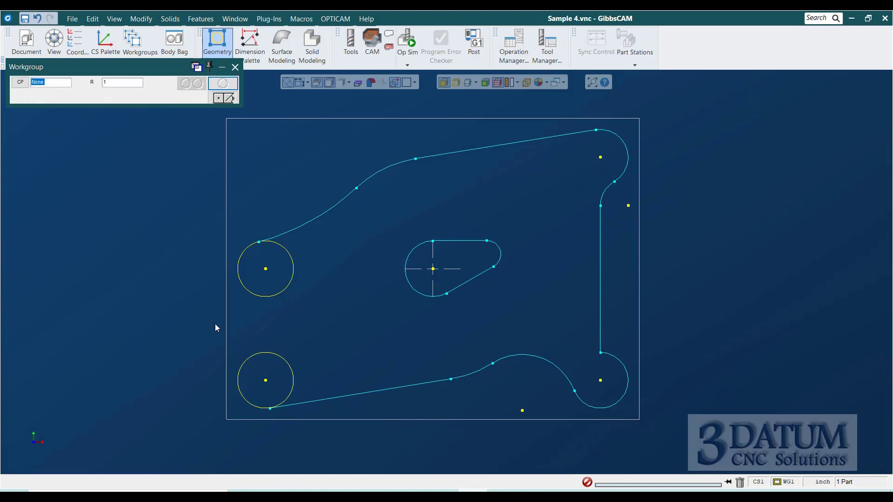
pyautogui.click(265, 380)
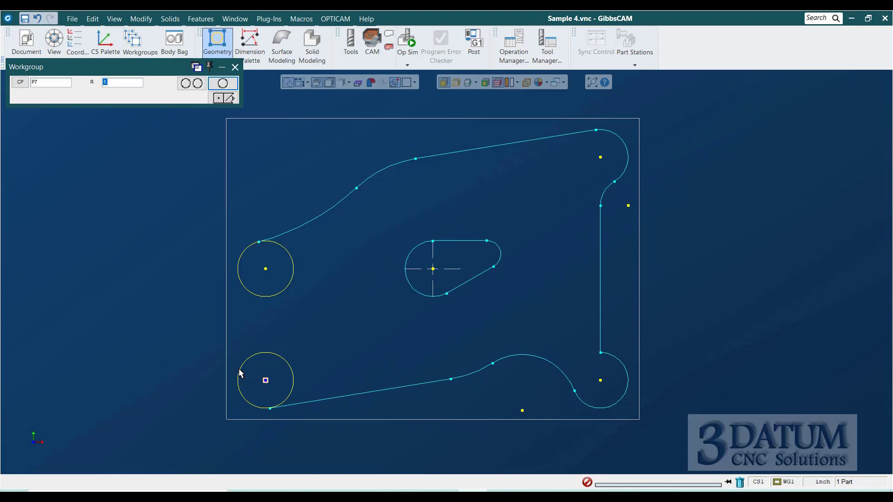
pyautogui.write('.35')
pyautogui.press('Return')
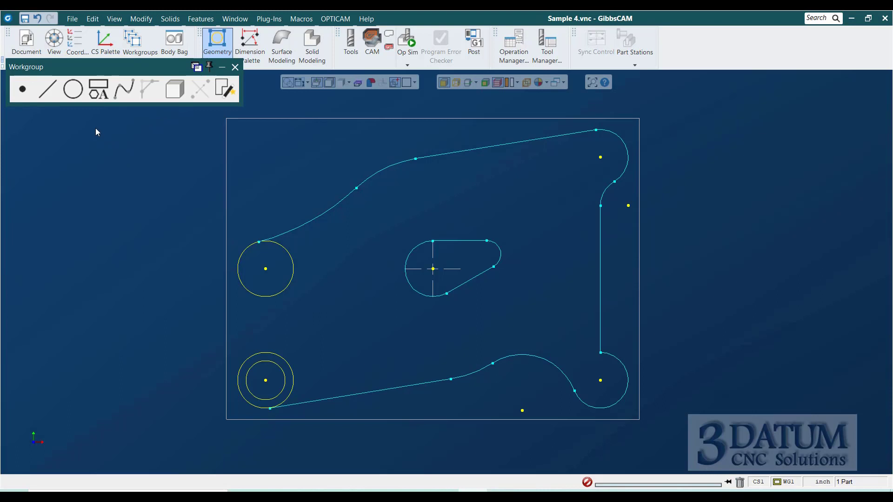
# Step: Create a line through the upper-left circle's centre point, tangent to the outer side of the radius 0.35 circle
pyautogui.click(50, 90)
pyautogui.click(248, 375)
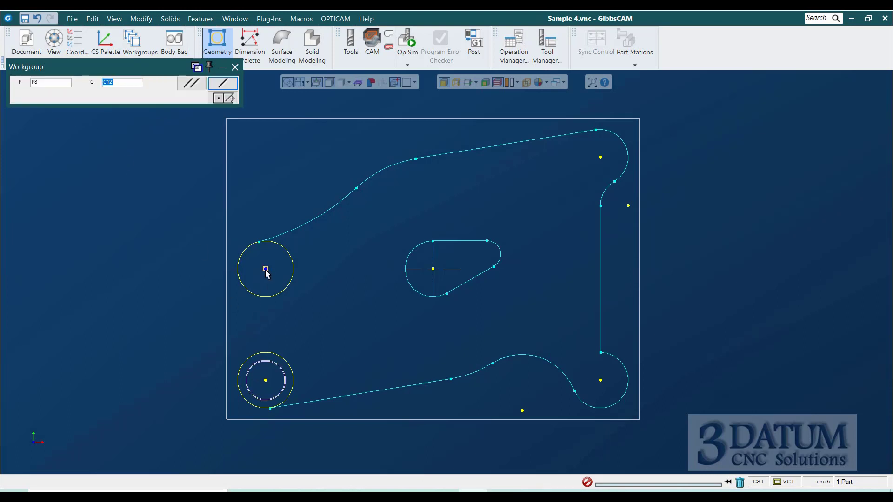
pyautogui.click(265, 270)
pyautogui.click(258, 314)
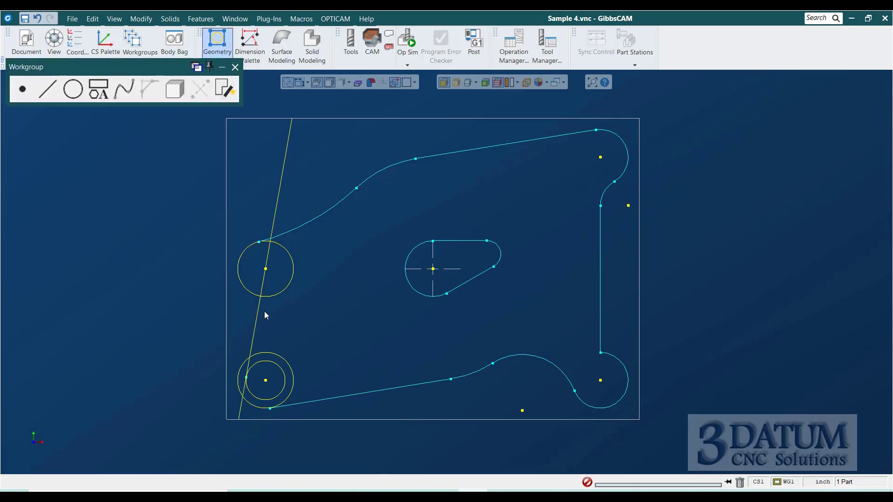
# Step: Create a parallel line 0.15 outside the slanted line, and delete the original line with its radius 0.35 circle
pyautogui.click(47, 89)
pyautogui.click(96, 92)
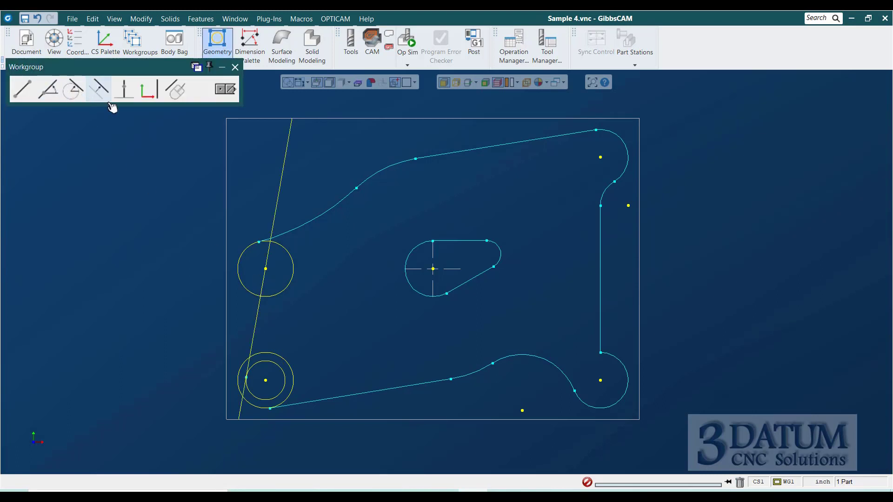
pyautogui.click(259, 328)
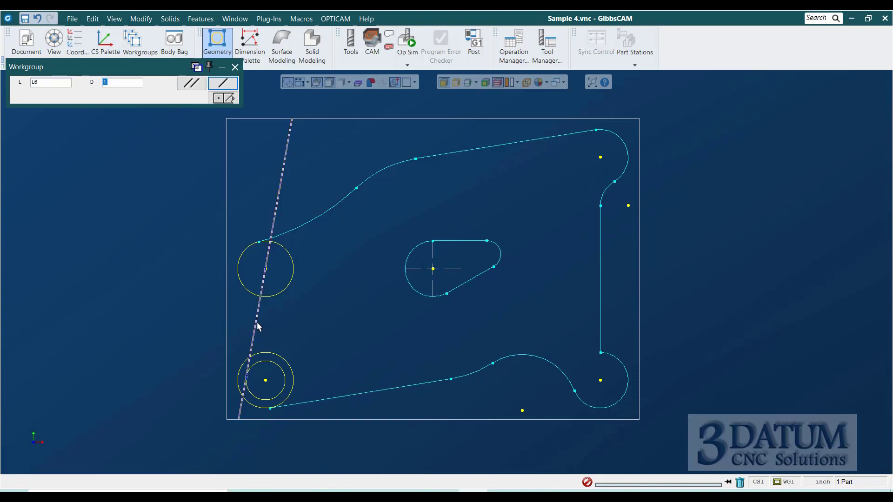
pyautogui.press('Return')
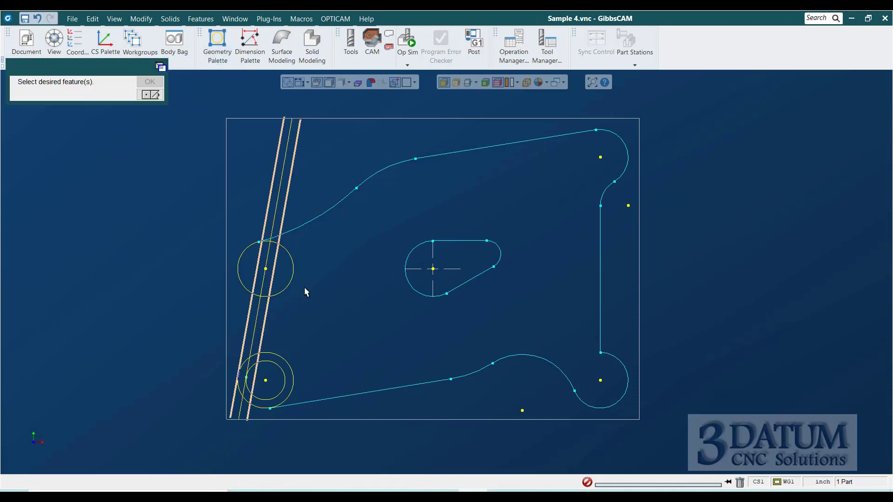
pyautogui.click(250, 309)
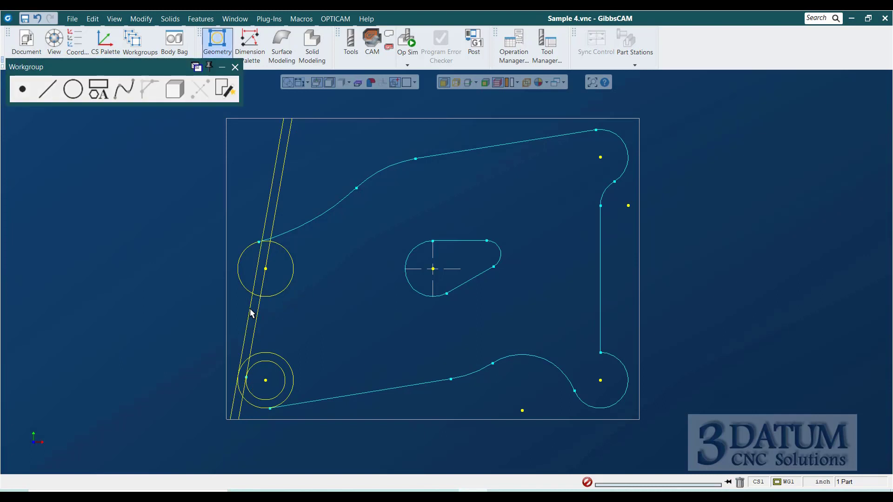
pyautogui.click(256, 330)
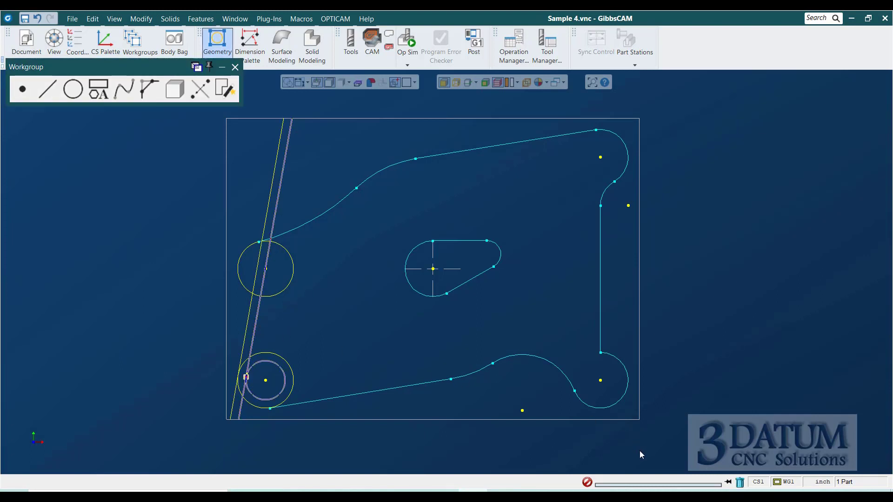
pyautogui.click(741, 482)
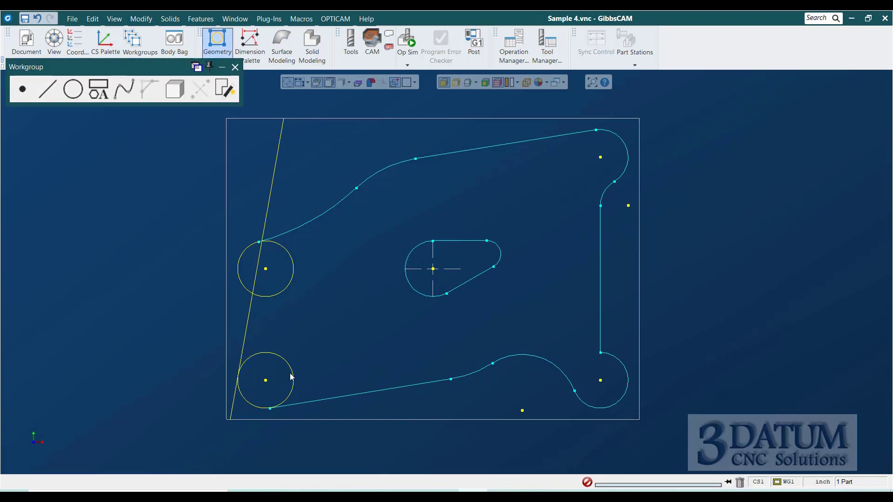
# Step: Connect the offset line to the lower-left circle at their tangent point and to the upper-left circle at their lower intersection
pyautogui.click(238, 375)
pyautogui.rightClick(239, 374)
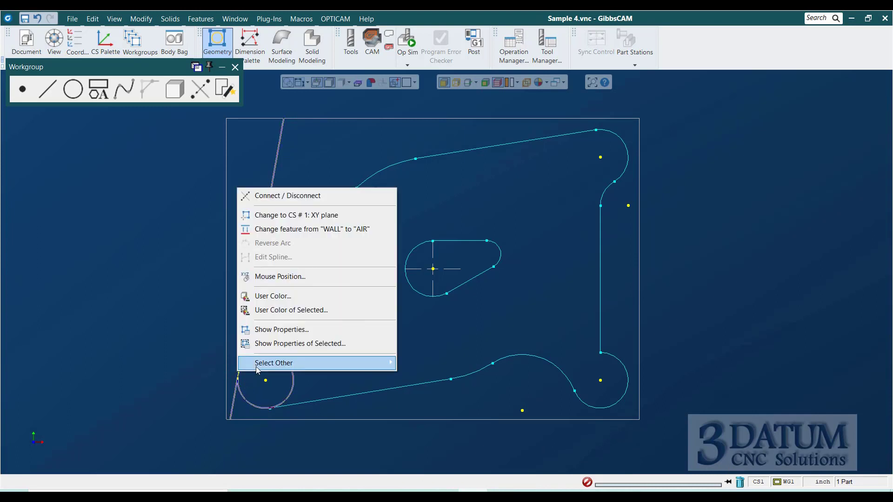
pyautogui.click(300, 196)
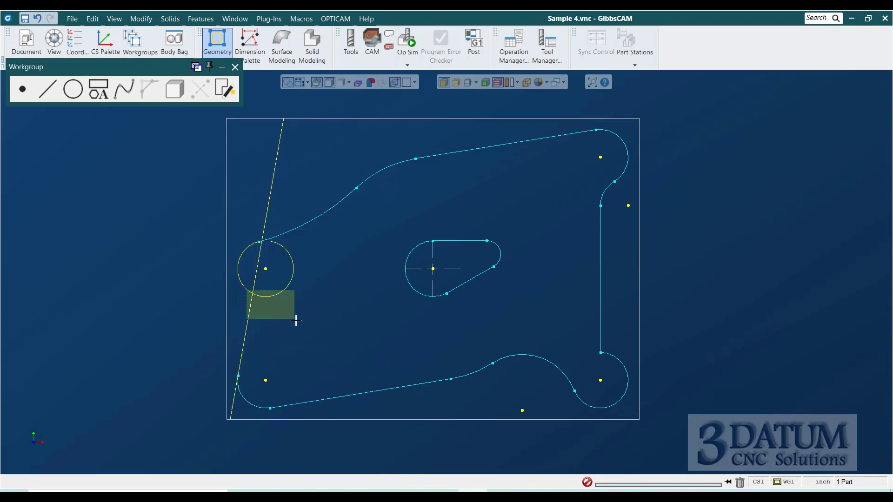
pyautogui.rightClick(253, 293)
pyautogui.click(295, 301)
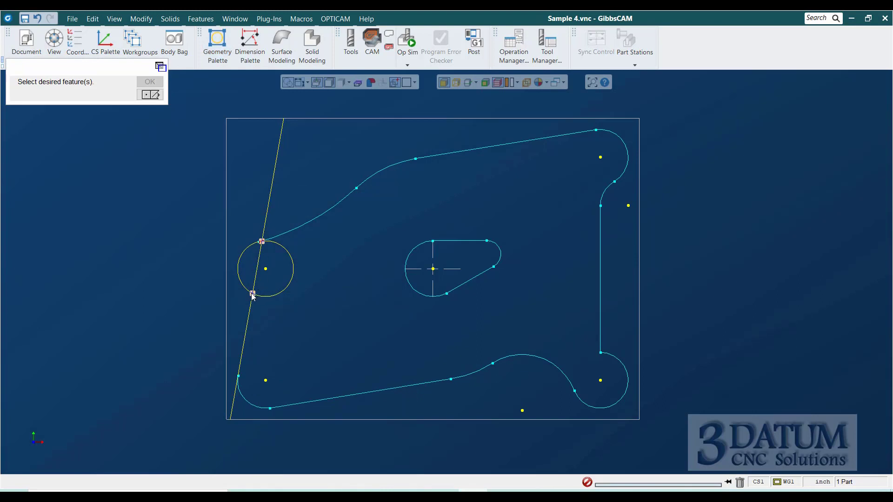
pyautogui.click(252, 294)
pyautogui.press('Return')
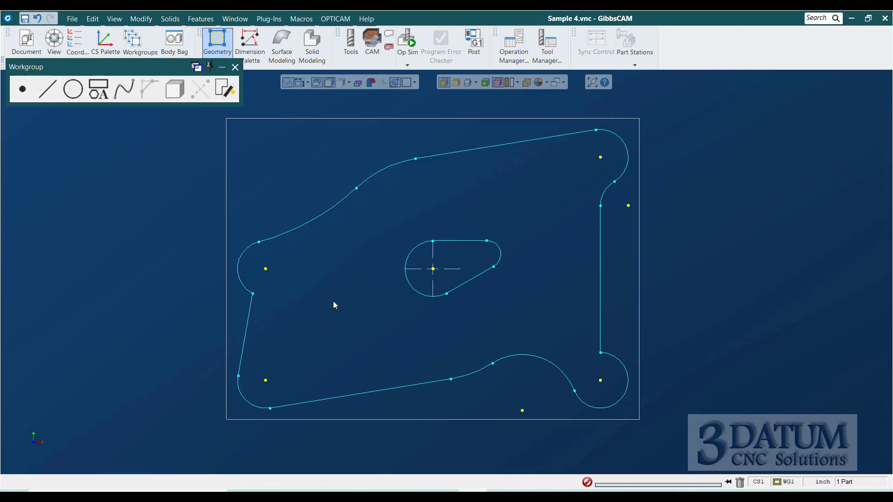
# Step: Undo the left edge construction back through the radius 0.35 circle, and check the Sample 4 drawing before returning to GibbsCAM
pyautogui.hotkey('ctrl', 'z')
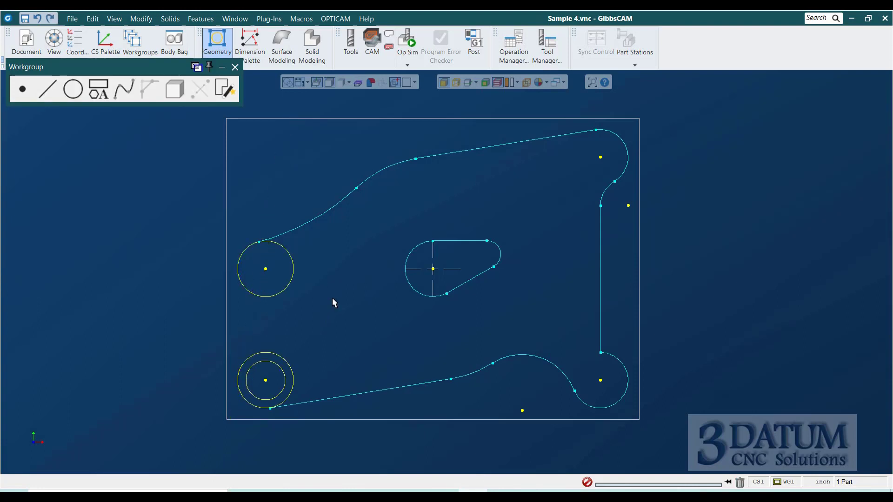
pyautogui.hotkey('ctrl', 'z')
pyautogui.hotkey('alt', 'Tab')
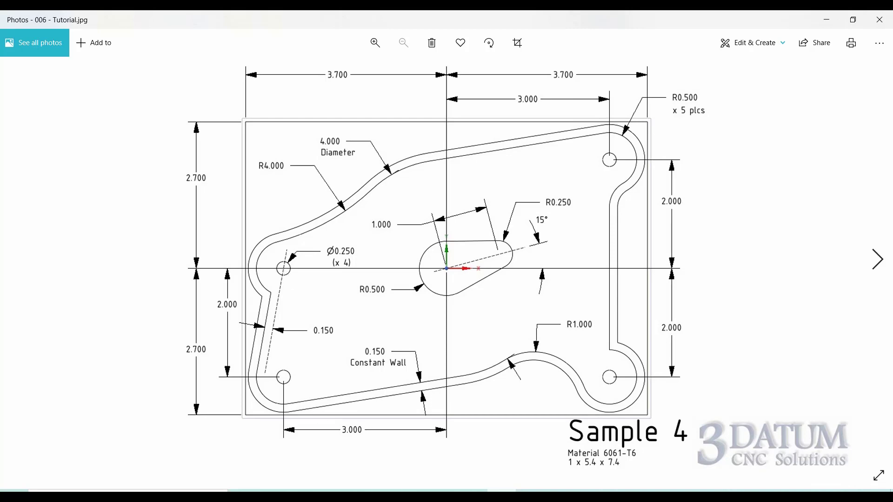
pyautogui.click(410, 465)
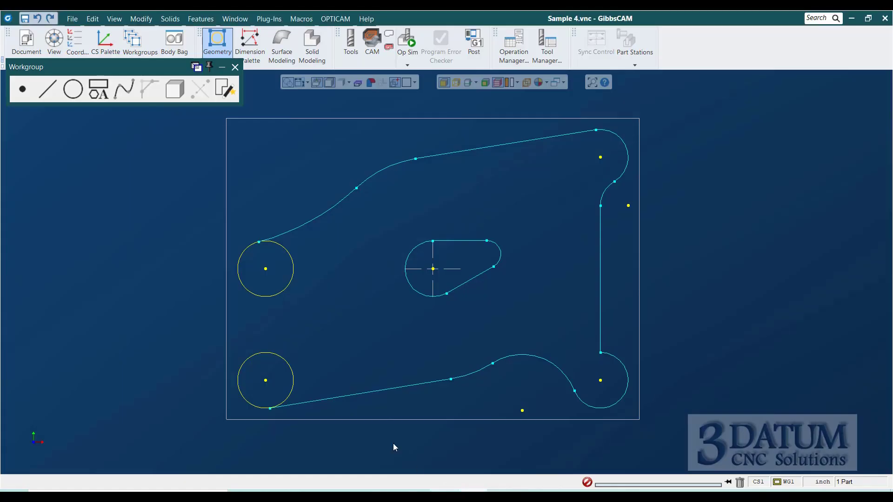
# Step: Create a radius 0.15 circle on the upper-left circle's centre point
pyautogui.click(74, 89)
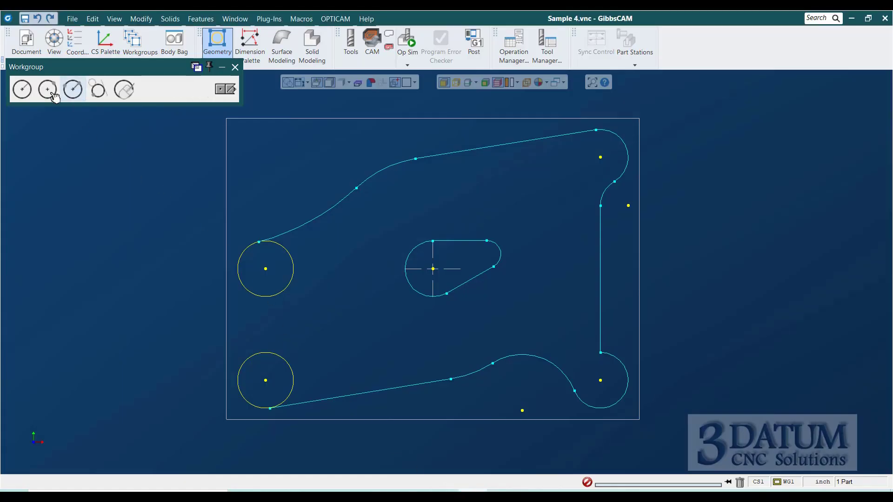
pyautogui.click(24, 90)
pyautogui.click(265, 269)
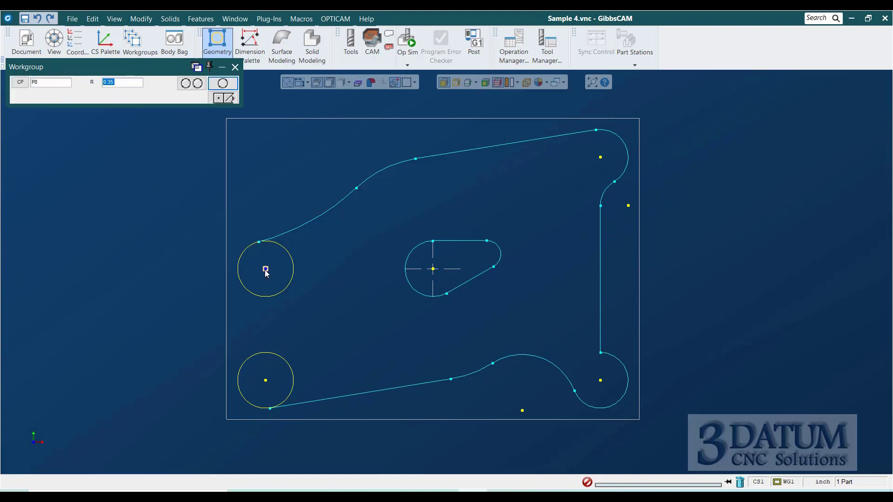
pyautogui.write('.15')
pyautogui.press('Return')
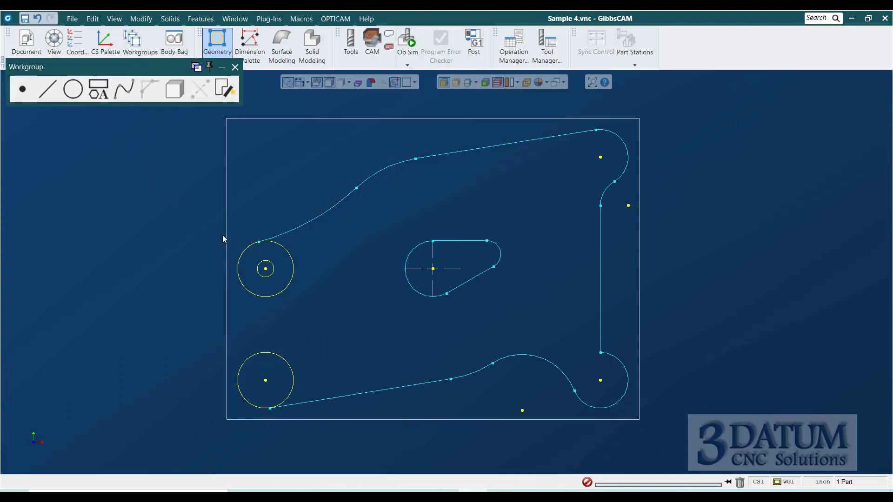
# Step: Draw the outer left tangent line between the lower-left circle and the radius 0.15 circle
pyautogui.click(47, 90)
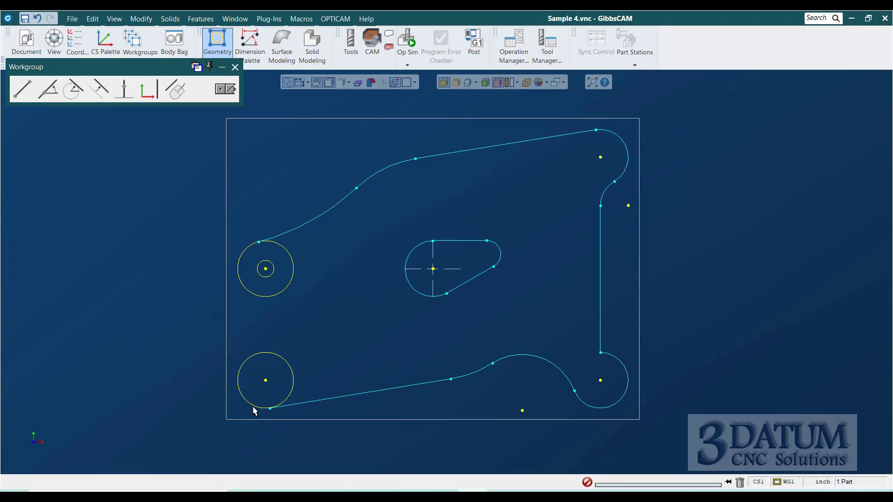
pyautogui.click(238, 375)
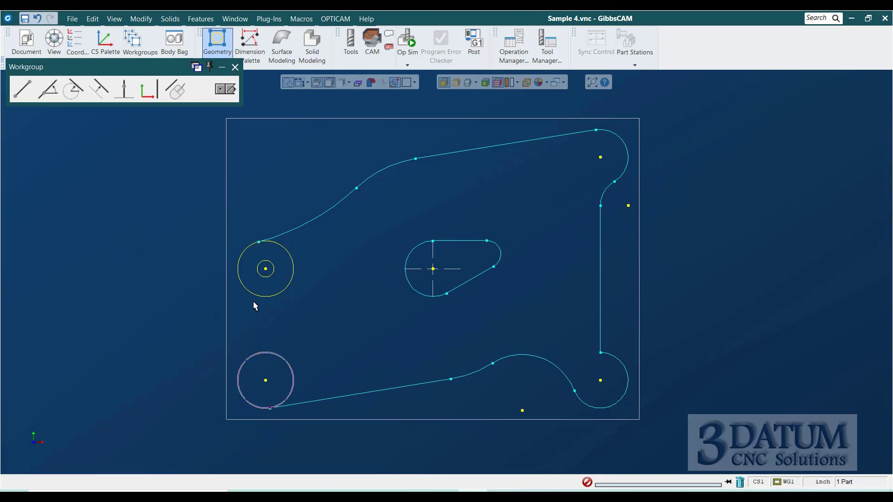
pyautogui.click(260, 276)
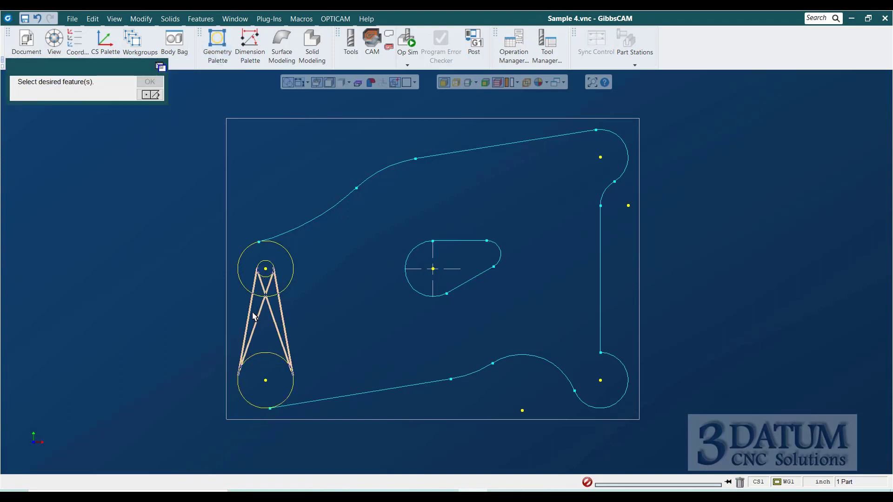
pyautogui.click(248, 308)
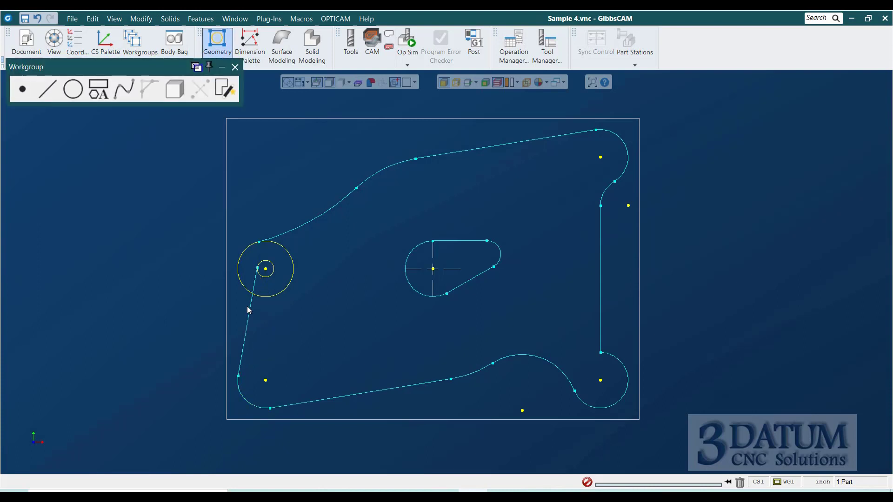
# Step: Delete the radius 0.15 circle together with the point joining it to the slanted line
pyautogui.click(273, 273)
pyautogui.keyDown('shift'); pyautogui.click(259, 275); pyautogui.keyUp('shift')
pyautogui.click(740, 482)
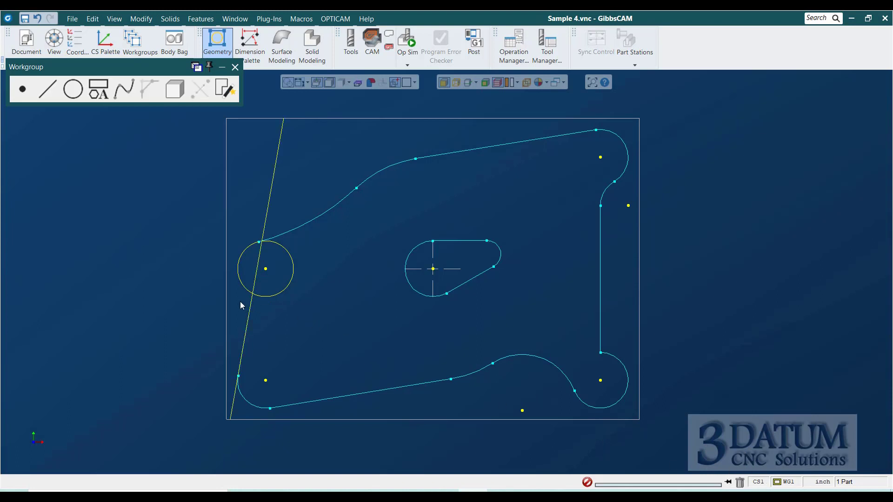
# Step: Connect the slanted line to the upper-left circle at their lower intersection to close the outer profile
pyautogui.moveTo(239, 290); pyautogui.dragTo(279, 316)
pyautogui.rightClick(255, 292)
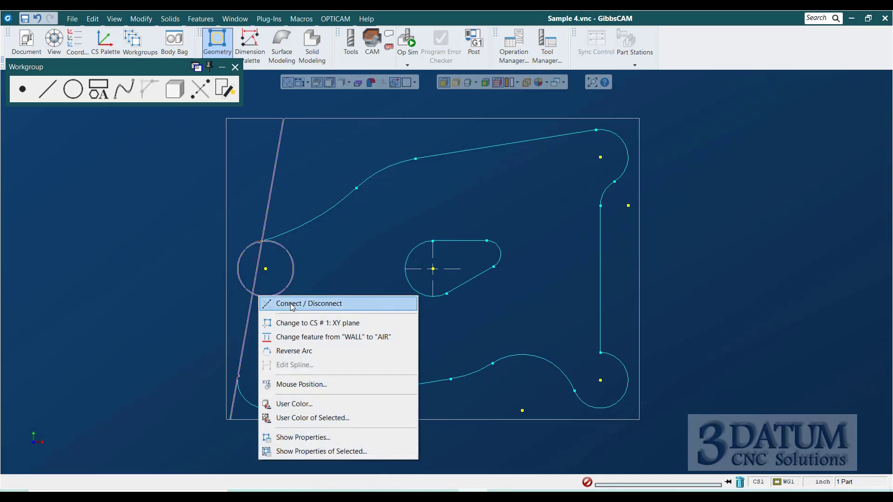
pyautogui.click(292, 303)
pyautogui.click(253, 293)
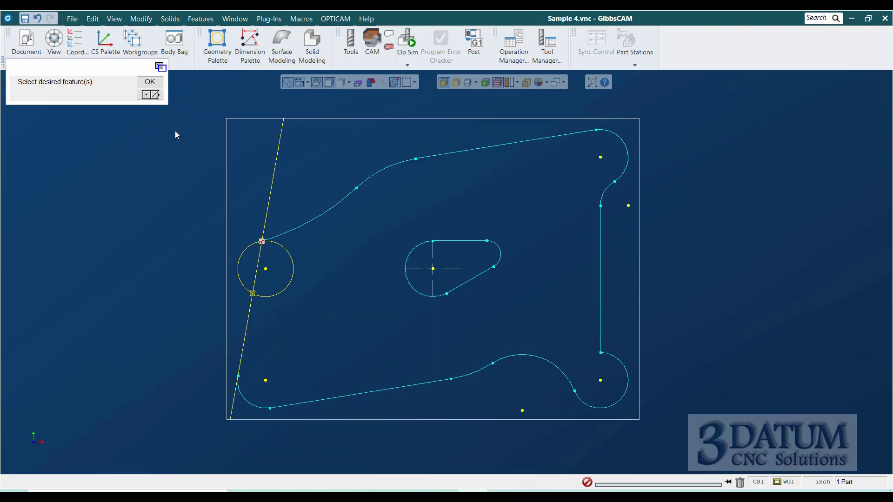
pyautogui.click(149, 82)
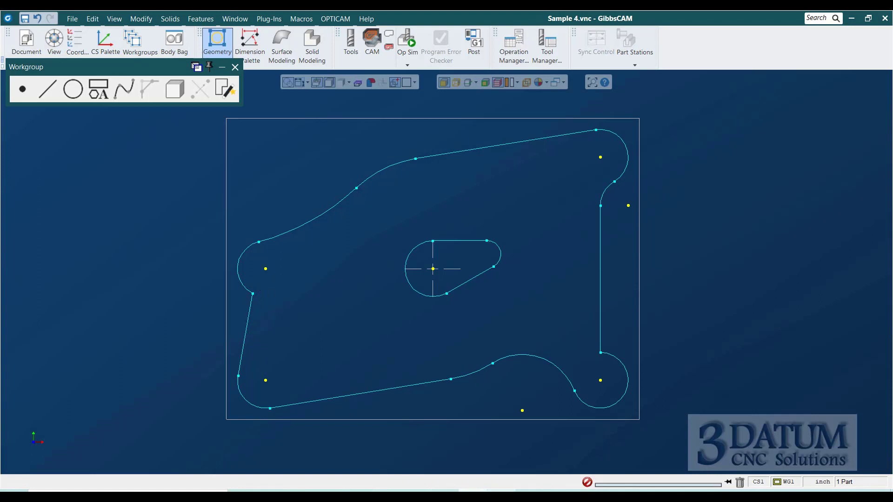
# Step: Check the wall thickness on the Sample 4 drawing, return to GibbsCAM, and set up a 0.15 shape offset for the outer profile
pyautogui.click(501, 495)
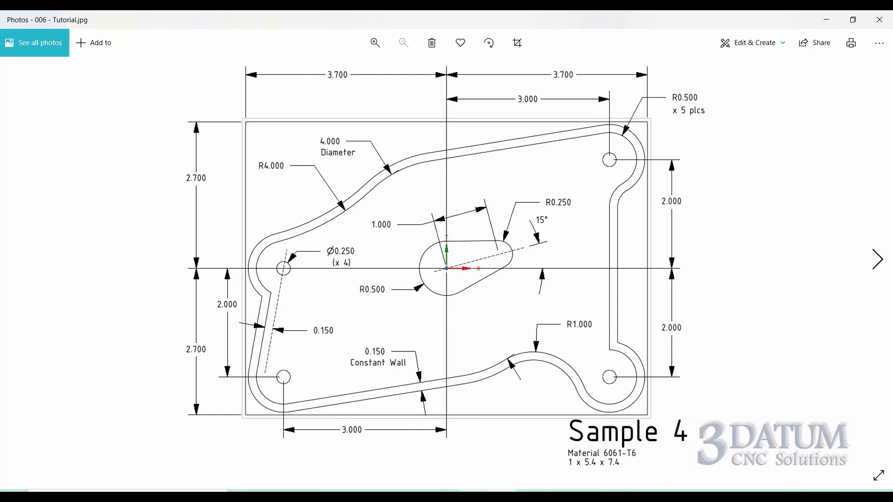
pyautogui.hotkey('alt', 'Tab')
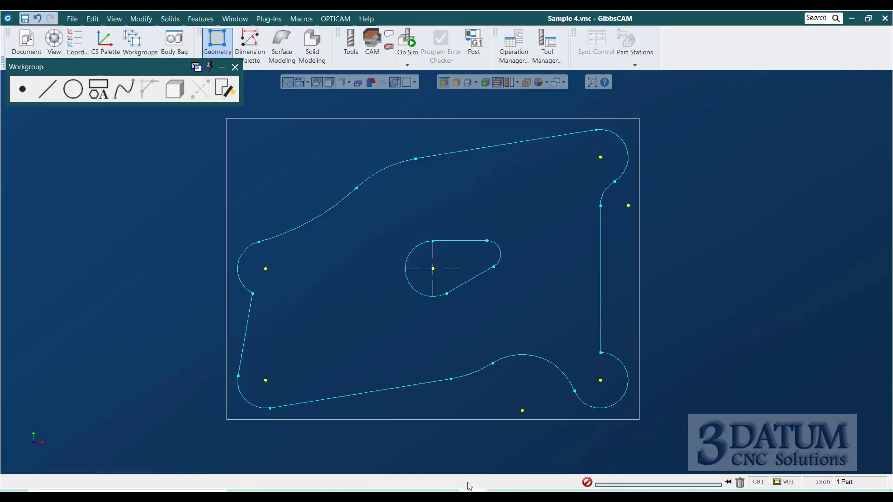
pyautogui.click(356, 189)
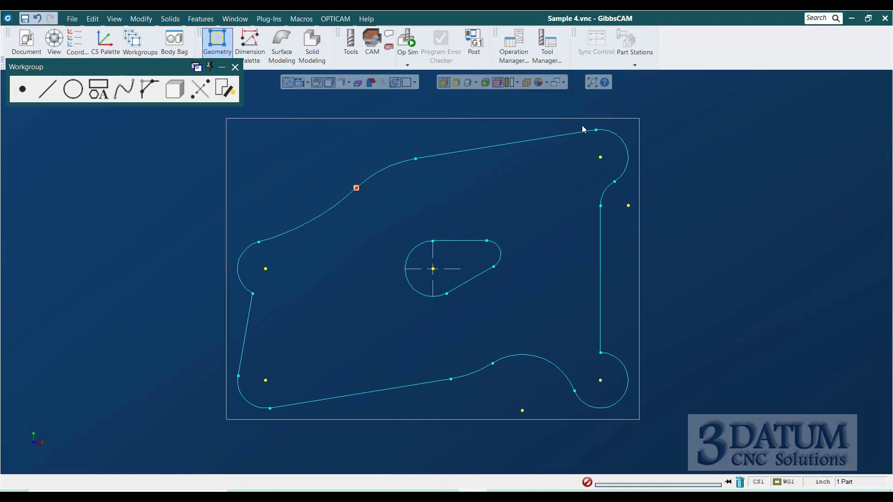
pyautogui.click(98, 93)
pyautogui.click(49, 94)
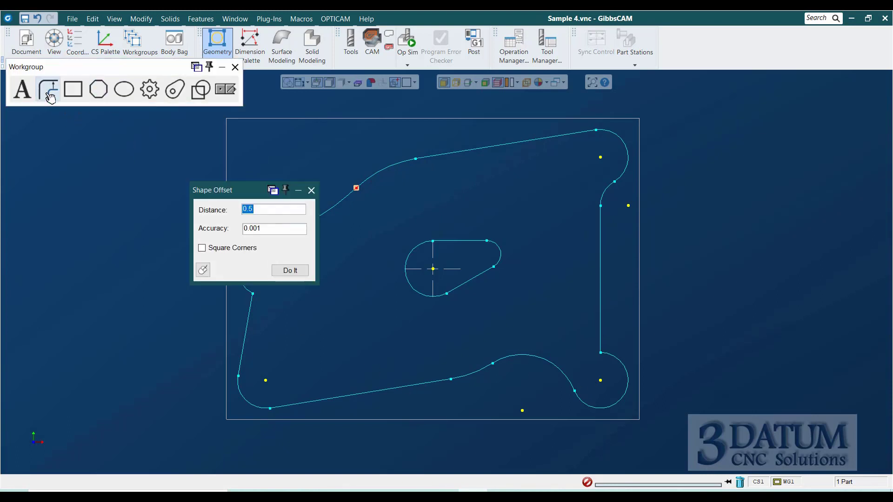
pyautogui.write('.')
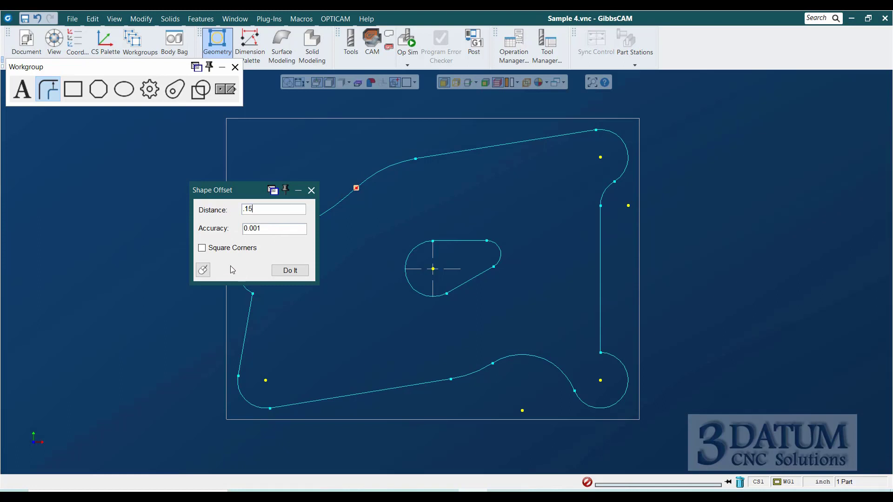
pyautogui.moveTo(227, 191); pyautogui.dragTo(106, 161)
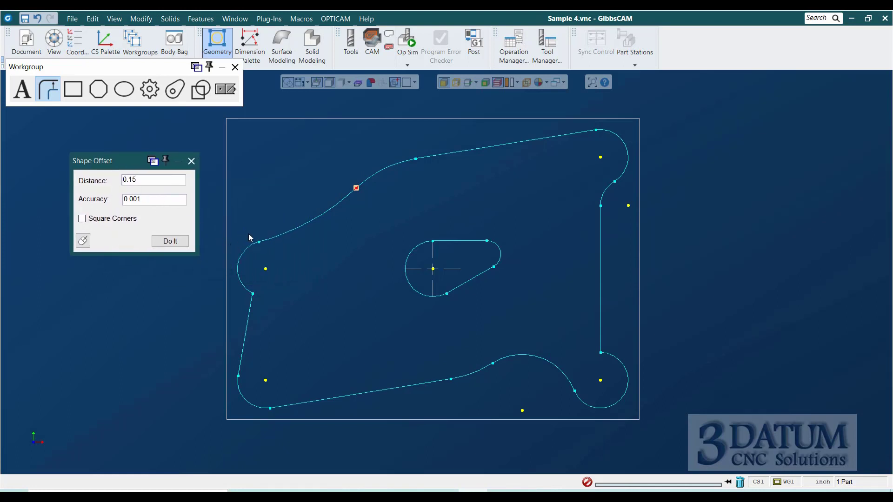
# Step: Try the 0.15 offset without square corners, inspect the left notch corner, and undo the offset
pyautogui.click(180, 245)
pyautogui.click(167, 243)
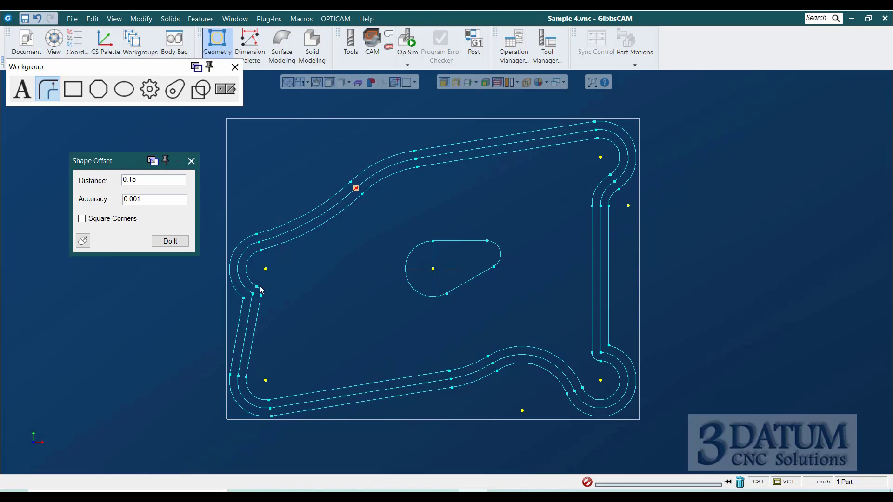
pyautogui.scroll(5, 233, 278)
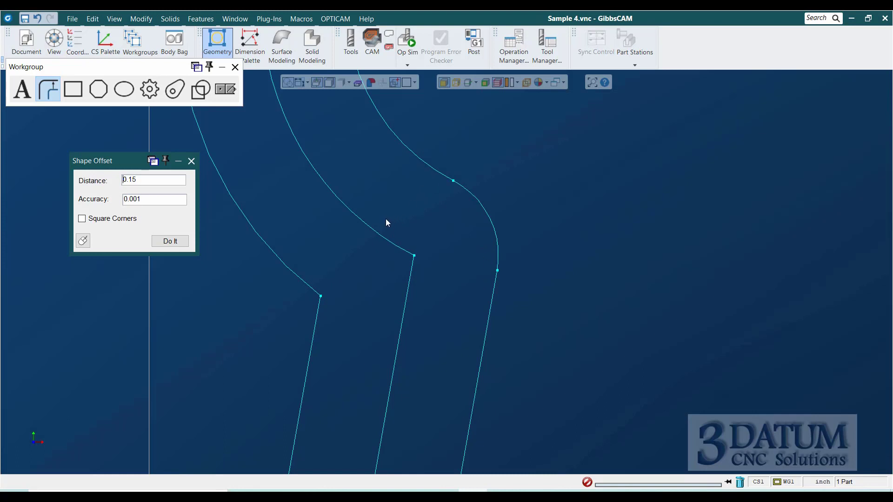
pyautogui.hotkey('ctrl', 'z')
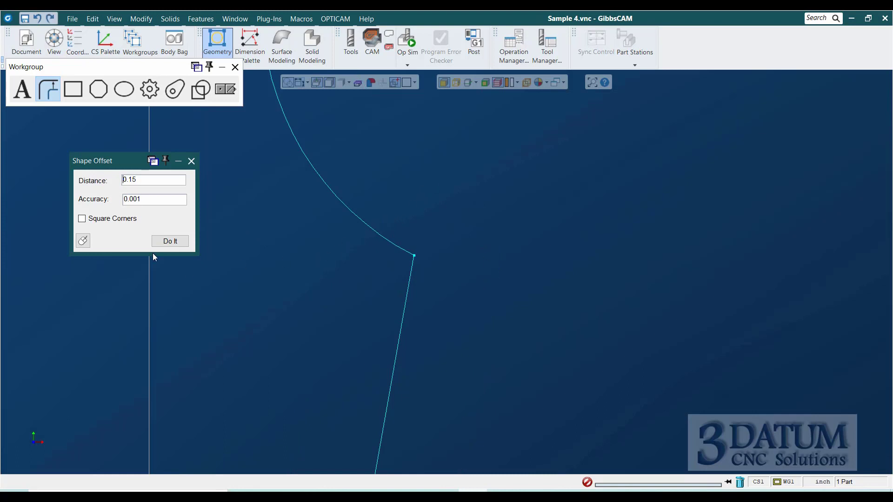
# Step: Offset the outer profile by 0.15 with square corners enabled
pyautogui.click(101, 221)
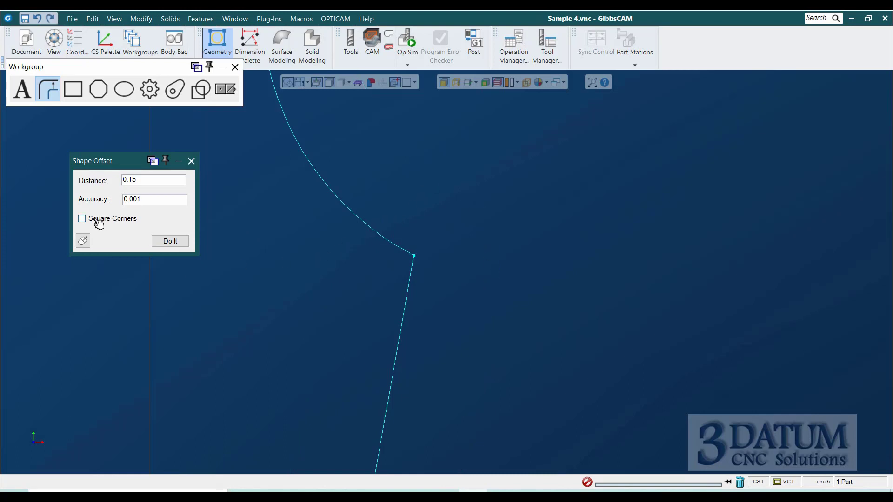
pyautogui.click(179, 246)
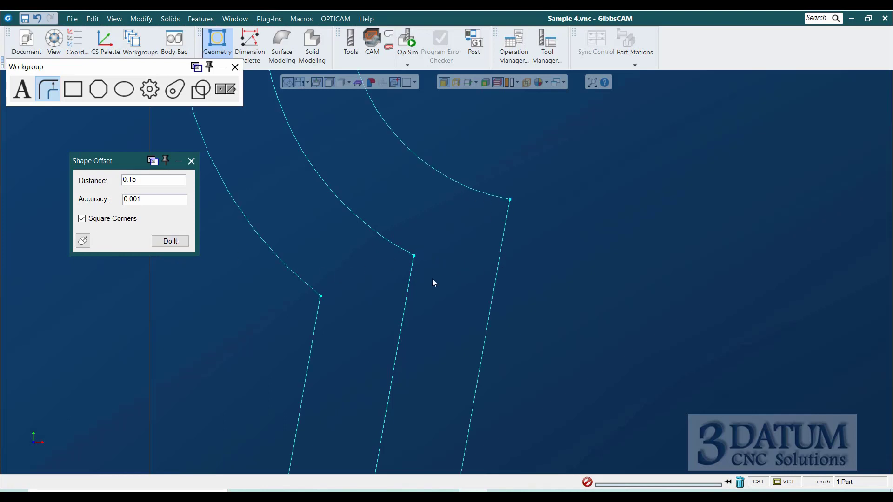
pyautogui.hotkey('ctrl', 'f')
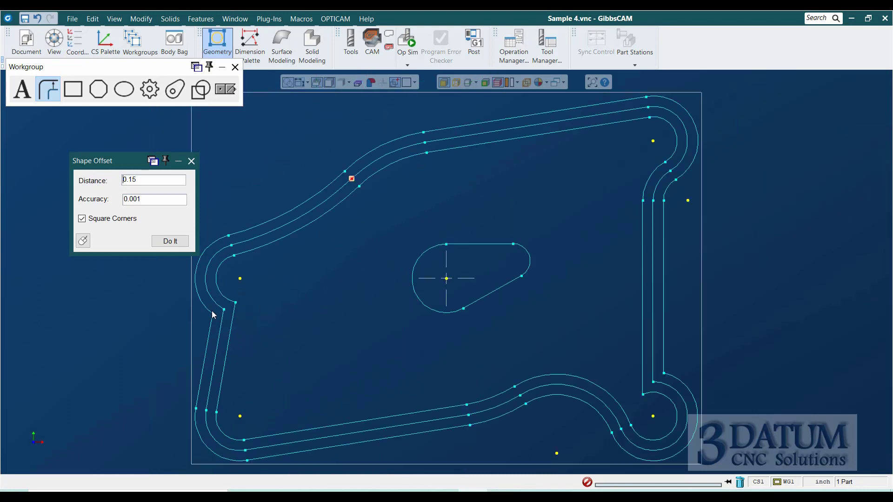
# Step: Delete the inner offset shape and close the shape offset settings
pyautogui.click(269, 244)
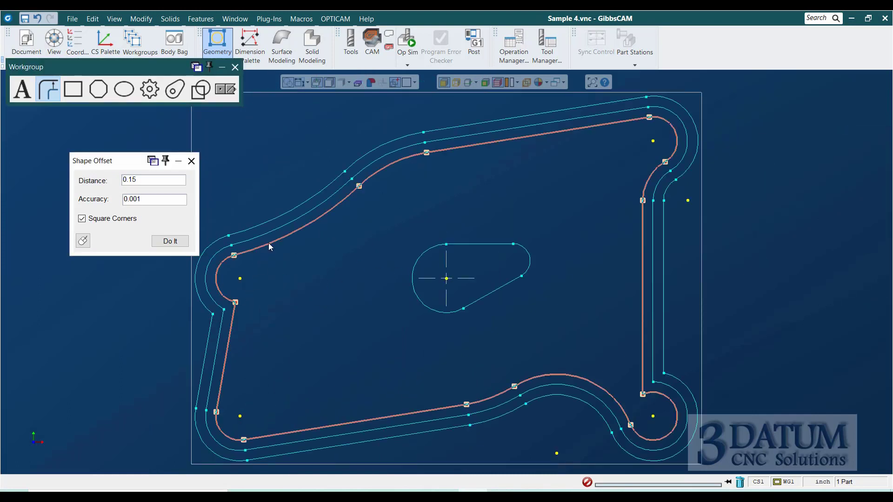
pyautogui.click(740, 483)
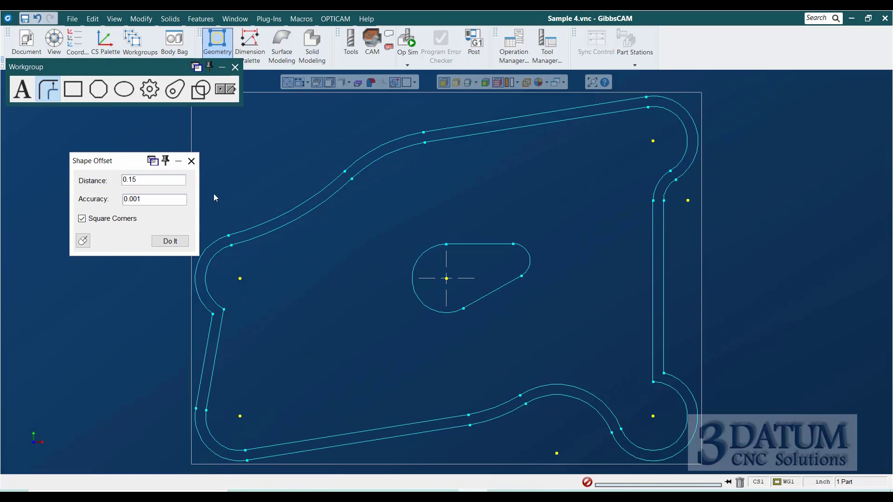
pyautogui.click(191, 161)
pyautogui.click(227, 94)
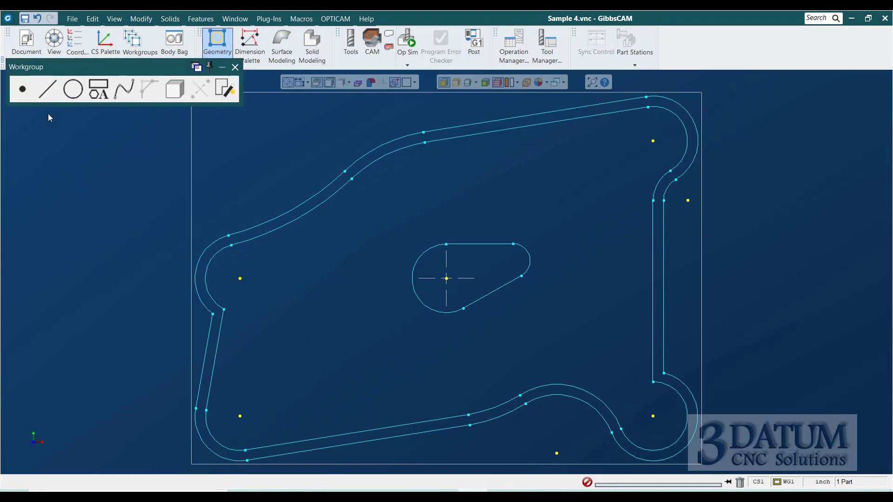
# Step: Create radius 0.125 circles on the four corner centre points of the profile
pyautogui.click(77, 93)
pyautogui.click(26, 96)
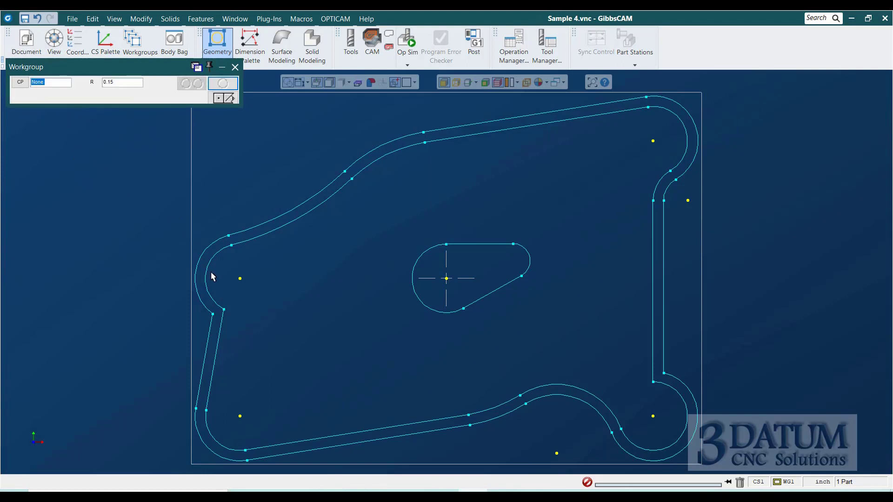
pyautogui.click(240, 279)
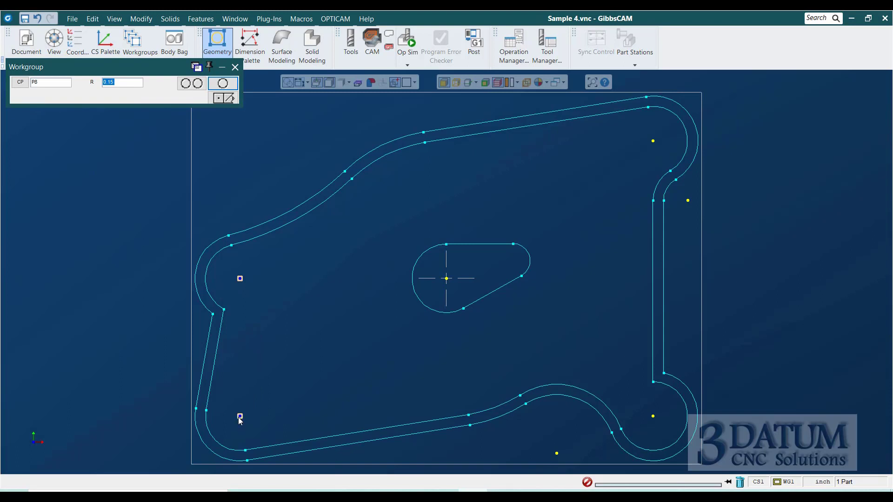
pyautogui.click(653, 416)
pyautogui.click(653, 141)
pyautogui.write('.125')
pyautogui.press('Return')
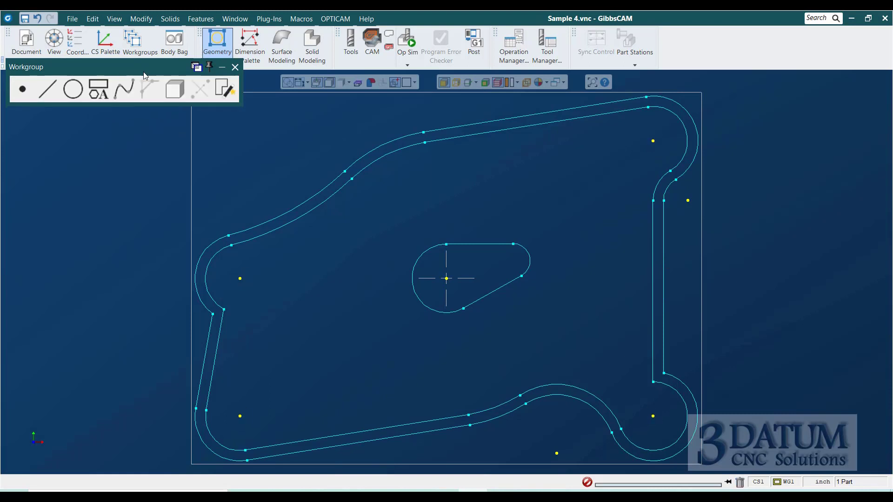
pyautogui.scroll(-2, 410, 340)
pyautogui.scroll(-2, 411, 340)
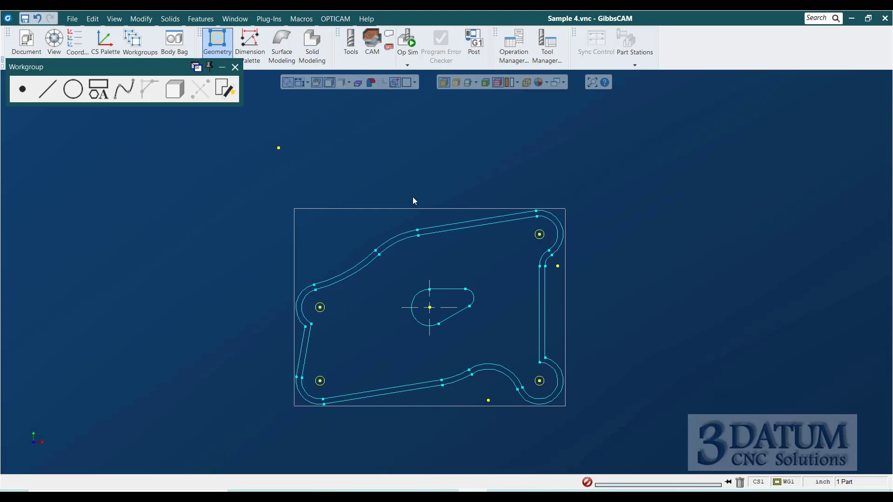
# Step: Select all points in the geometry, try deleting them, and undo the deletion
pyautogui.click(73, 88)
pyautogui.click(90, 19)
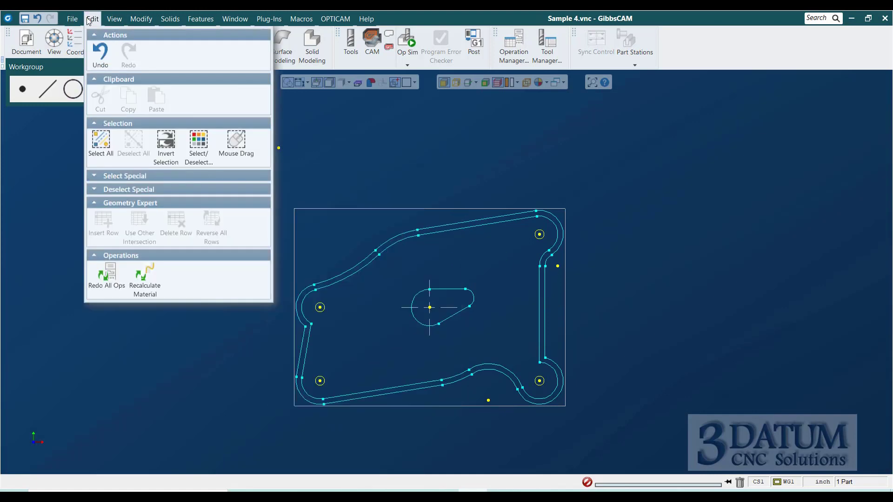
pyautogui.click(114, 178)
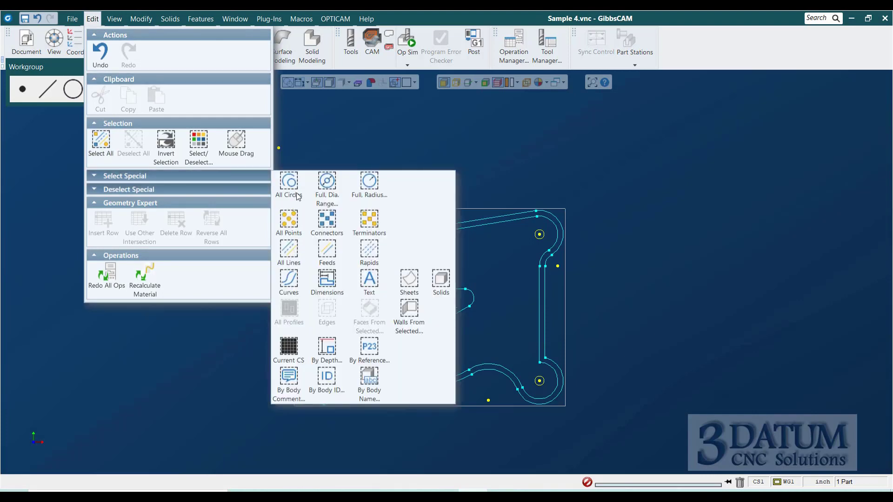
pyautogui.click(289, 219)
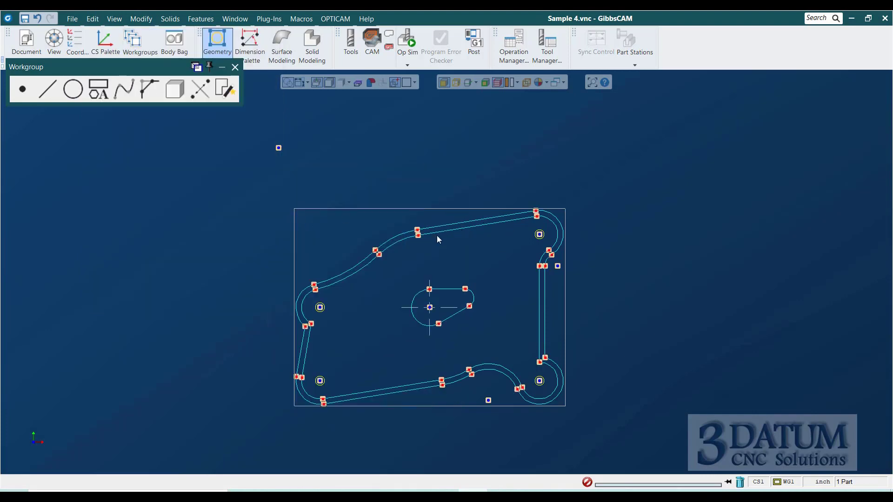
pyautogui.click(739, 480)
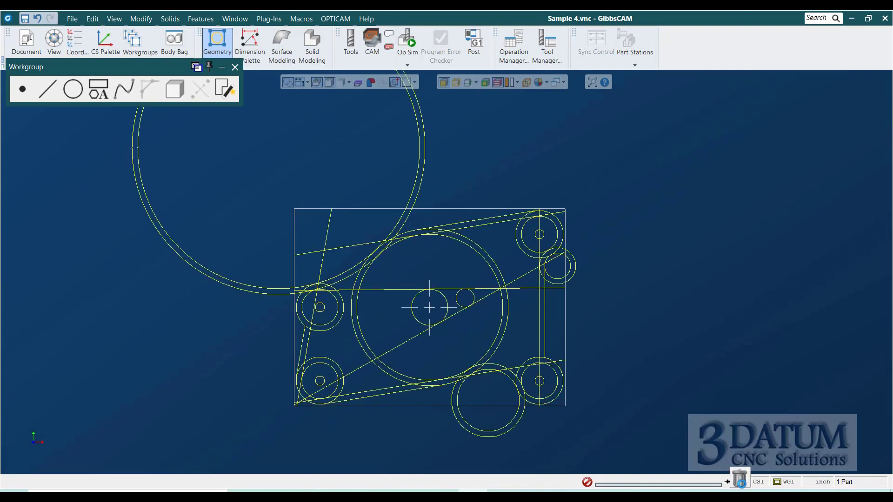
pyautogui.hotkey('ctrl', 'z')
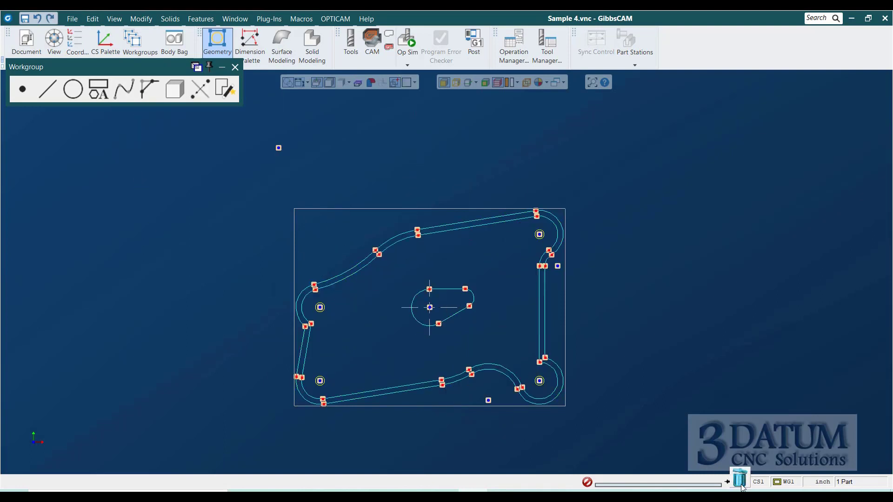
# Step: Deselect the connector points from the selected points and delete the remaining loose points, keeping the profiles intact
pyautogui.click(93, 19)
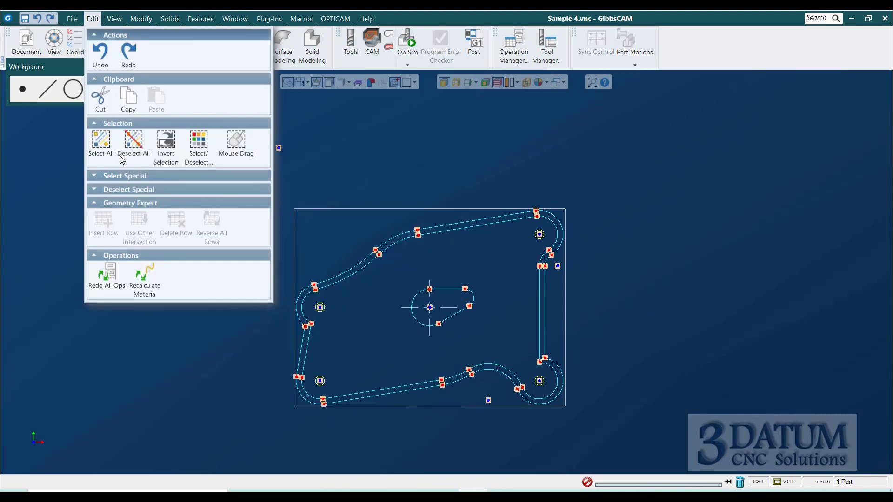
pyautogui.moveTo(134, 191)
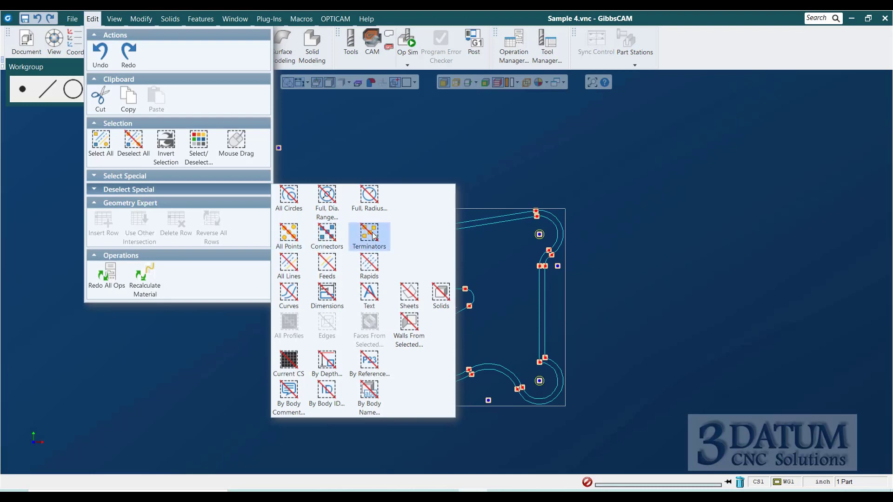
pyautogui.click(329, 236)
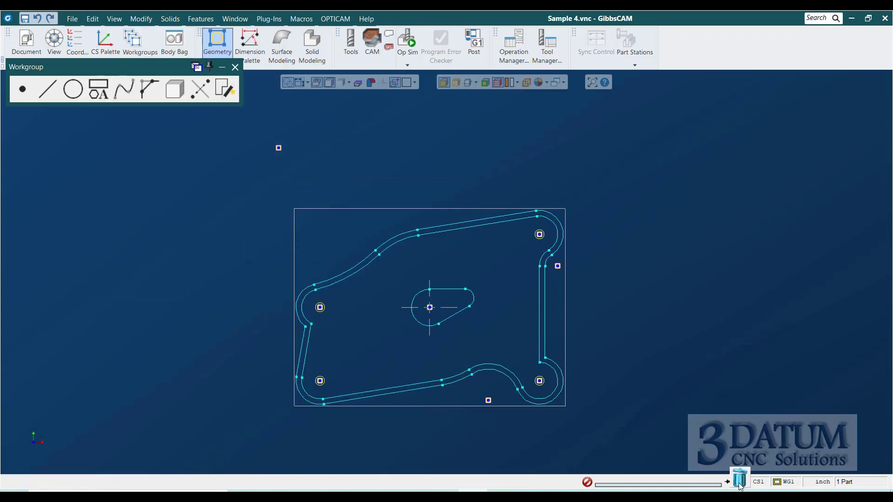
pyautogui.press('Delete')
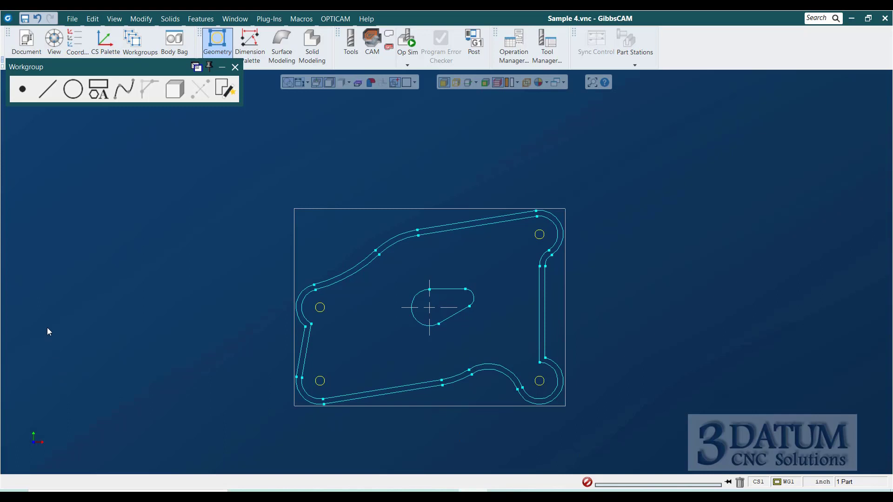
# Step: Check the chaining of the central teardrop and the inner wall profile by selecting each whole shape, and clear the selection
pyautogui.hotkey('ctrl', 'f')
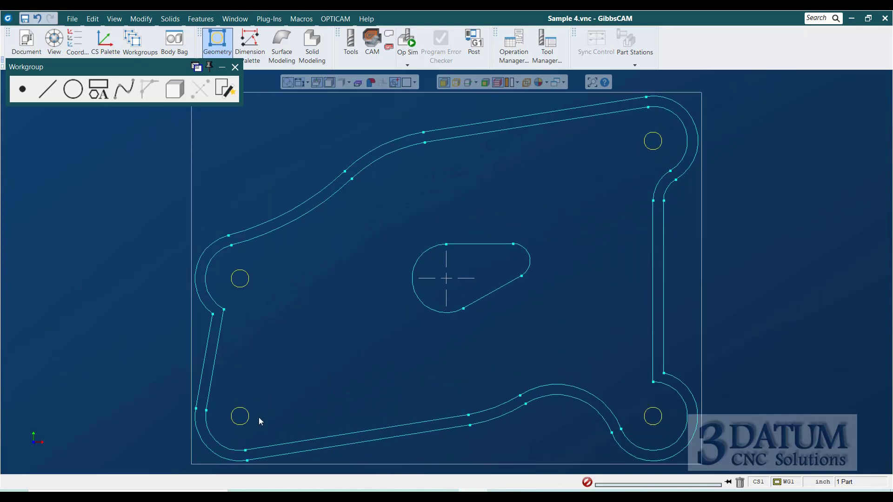
pyautogui.scroll(-2, 264, 409)
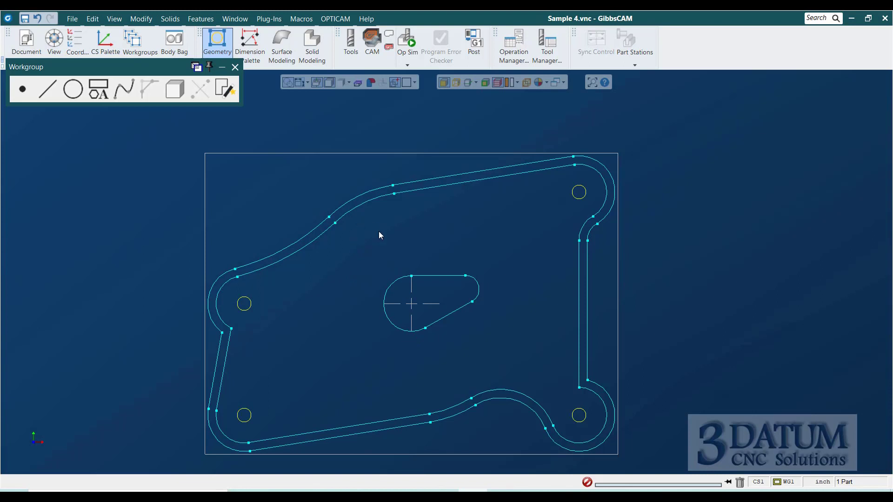
pyautogui.doubleClick(401, 282)
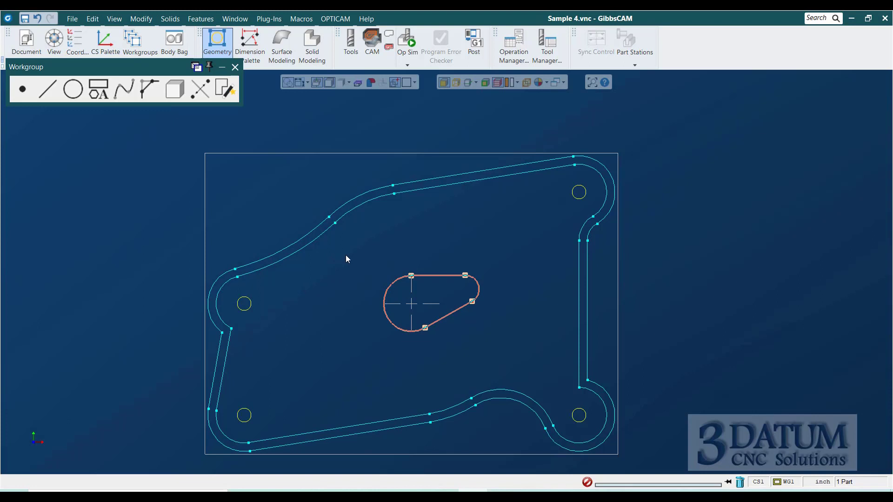
pyautogui.click(356, 206)
pyautogui.doubleClick(355, 206)
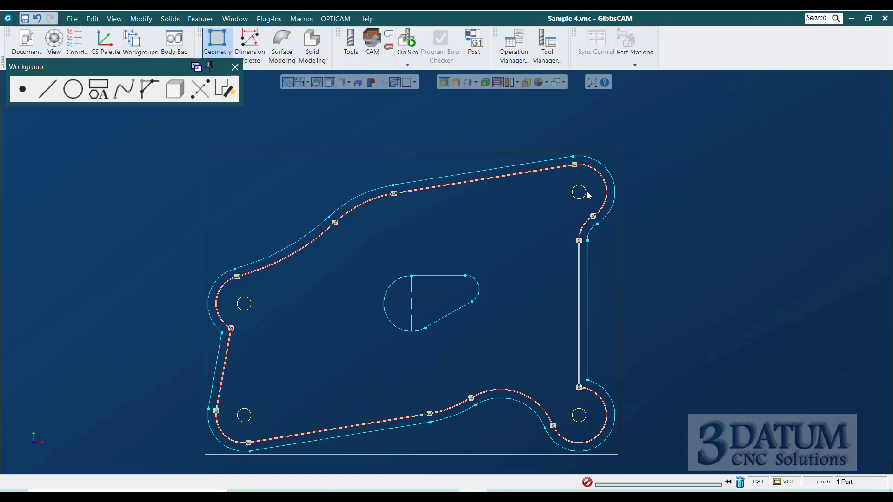
pyautogui.click(367, 205)
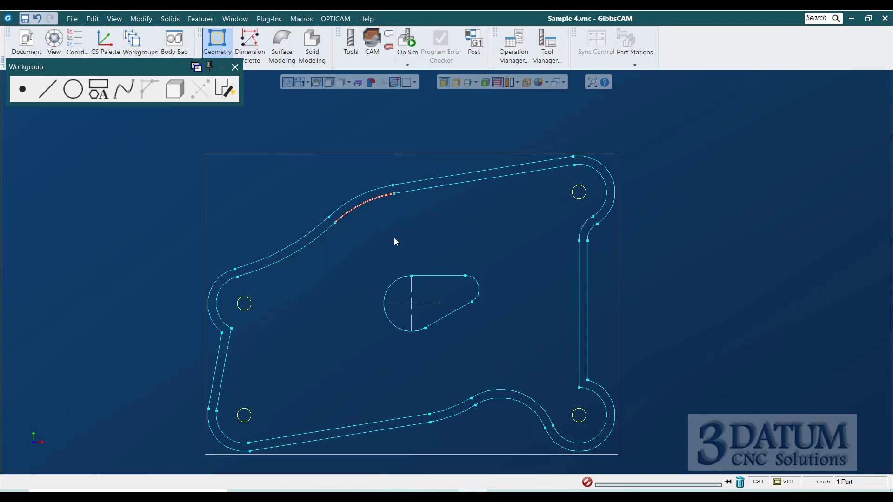
pyautogui.click(451, 411)
pyautogui.click(451, 409)
pyautogui.click(370, 217)
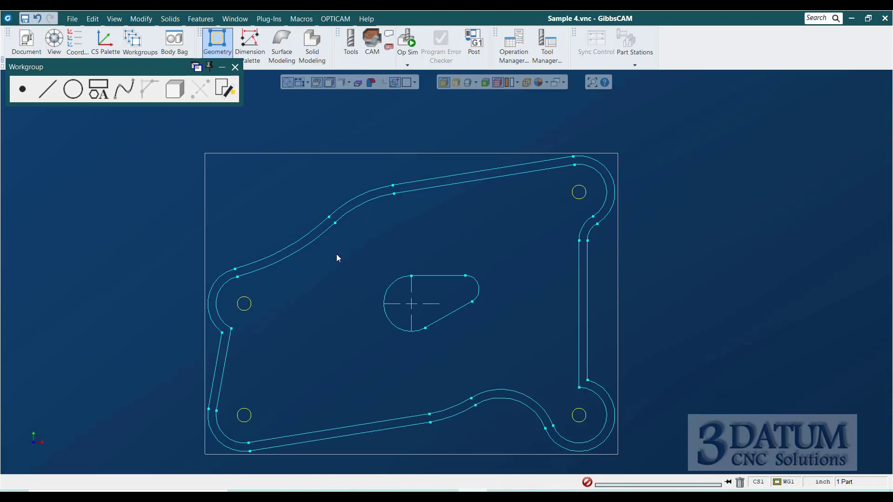